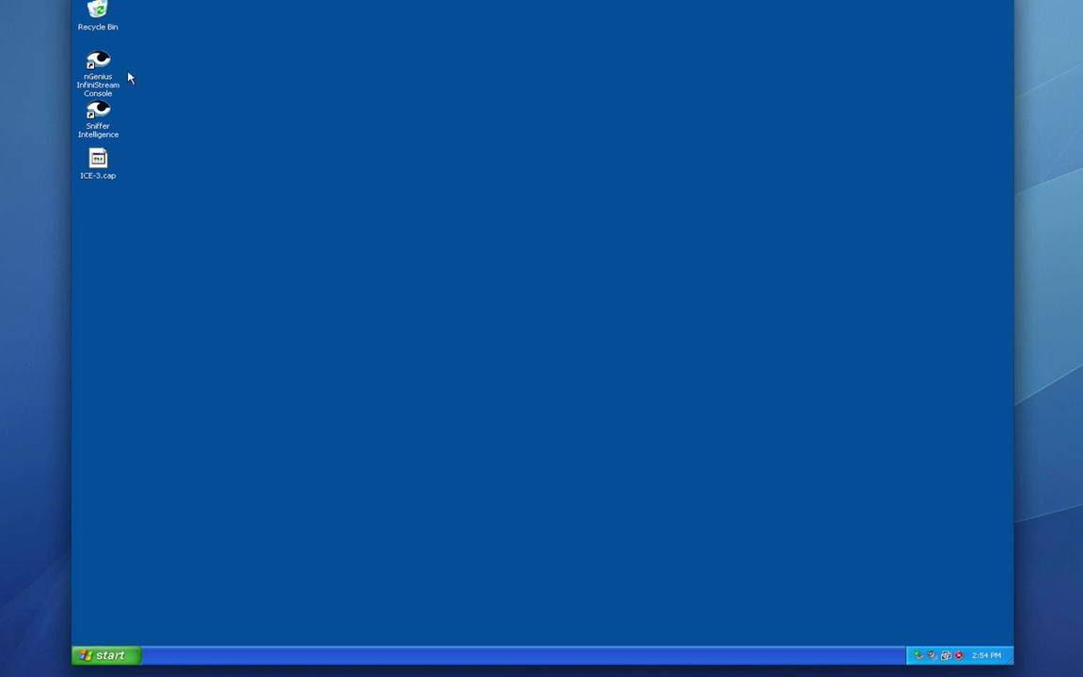
Step: Launch the nGenius InfiniStream Console from the desktop
{"action": "left_click", "coordinate": [98, 61]}
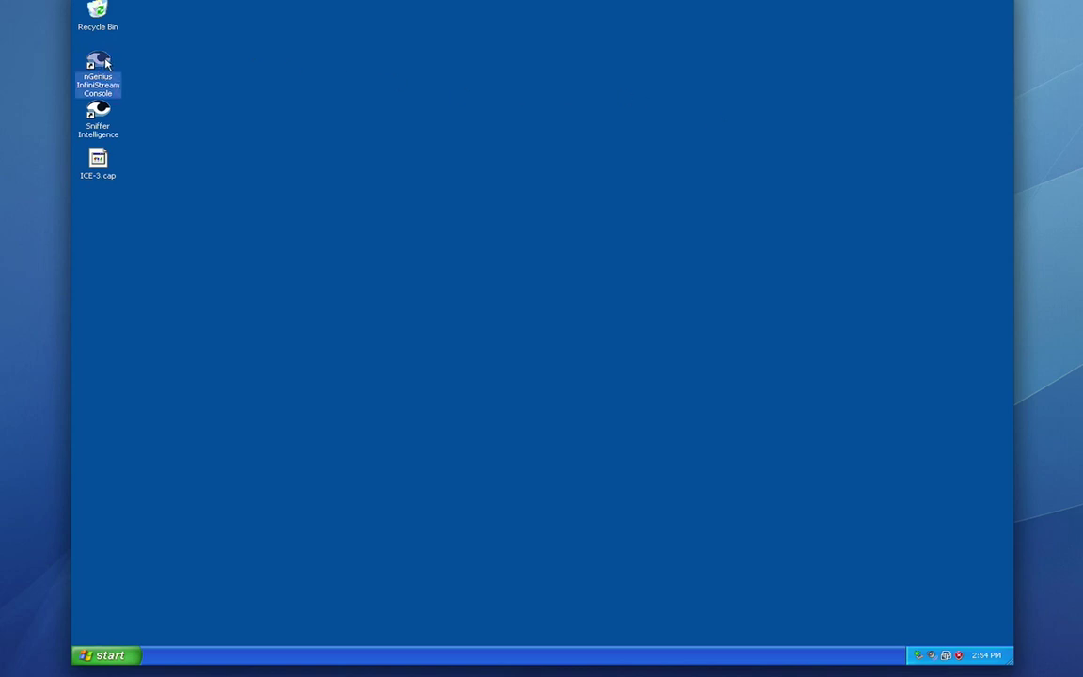
{"action": "left_click", "coordinate": [112, 116]}
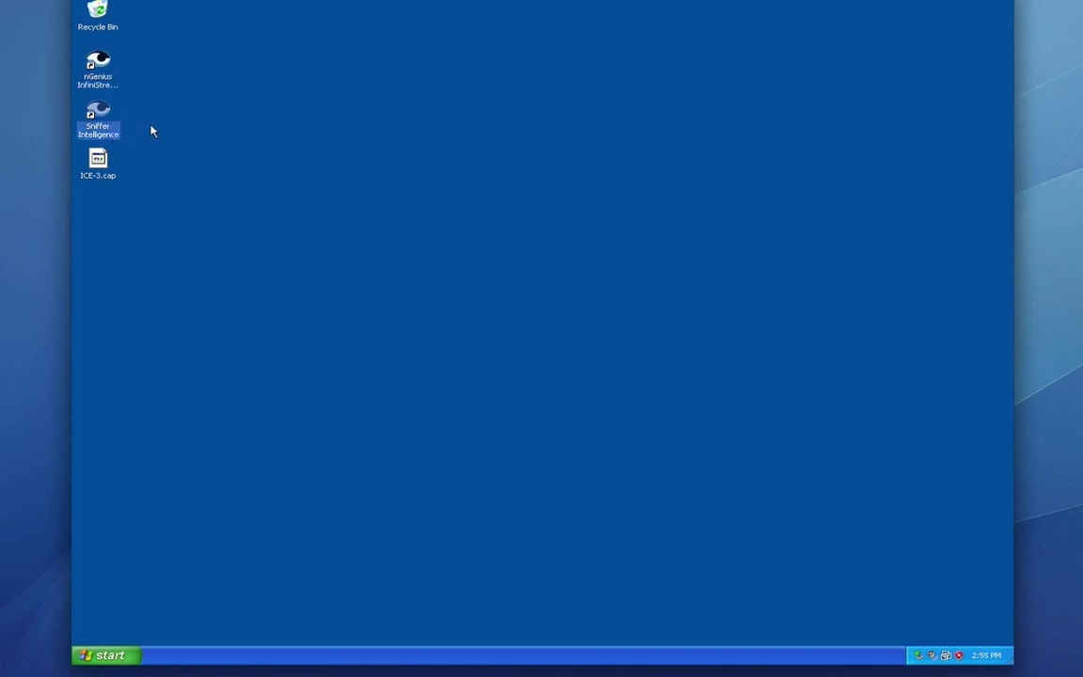
{"action": "left_click", "coordinate": [144, 85]}
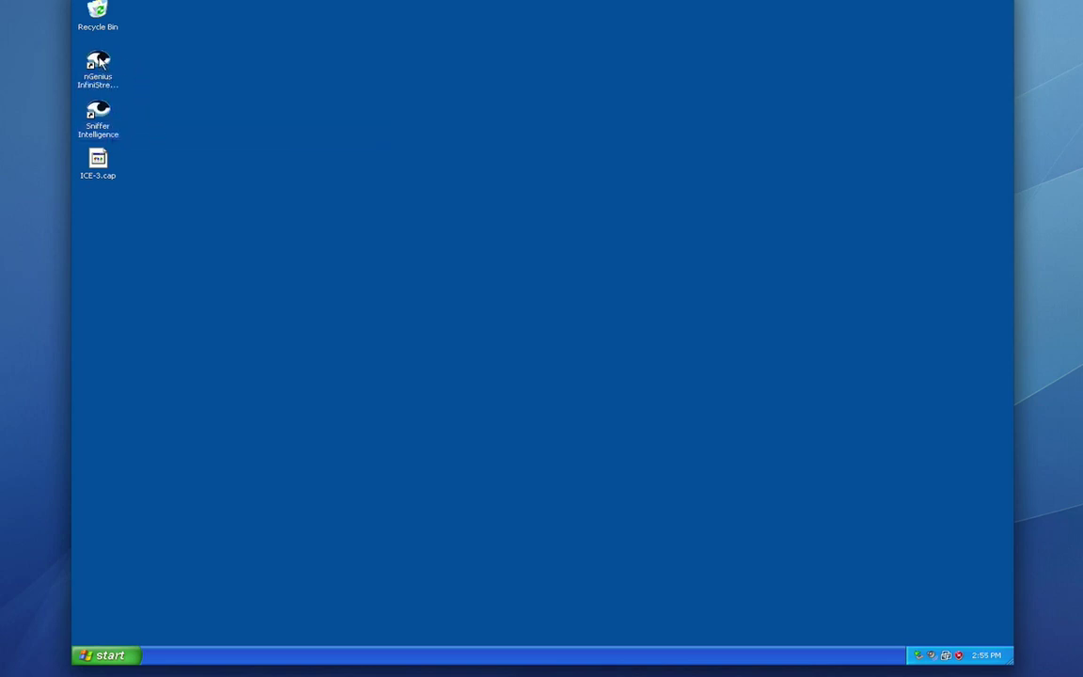
{"action": "double_click", "coordinate": [101, 60]}
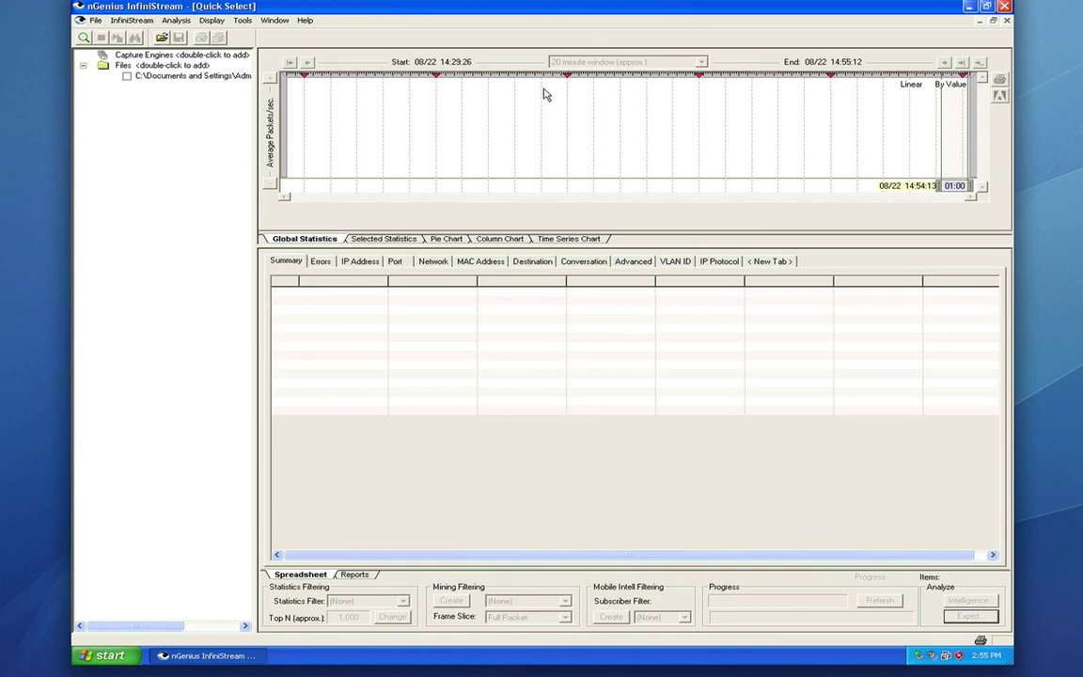
{"action": "left_click", "coordinate": [995, 21]}
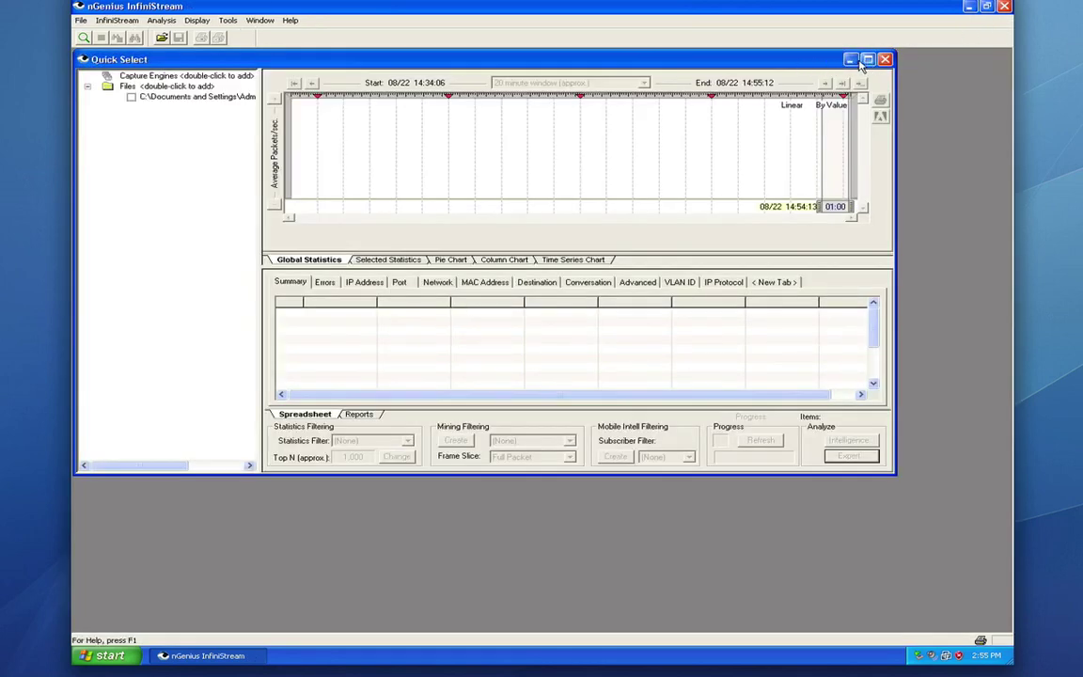
{"action": "double_click", "coordinate": [797, 59]}
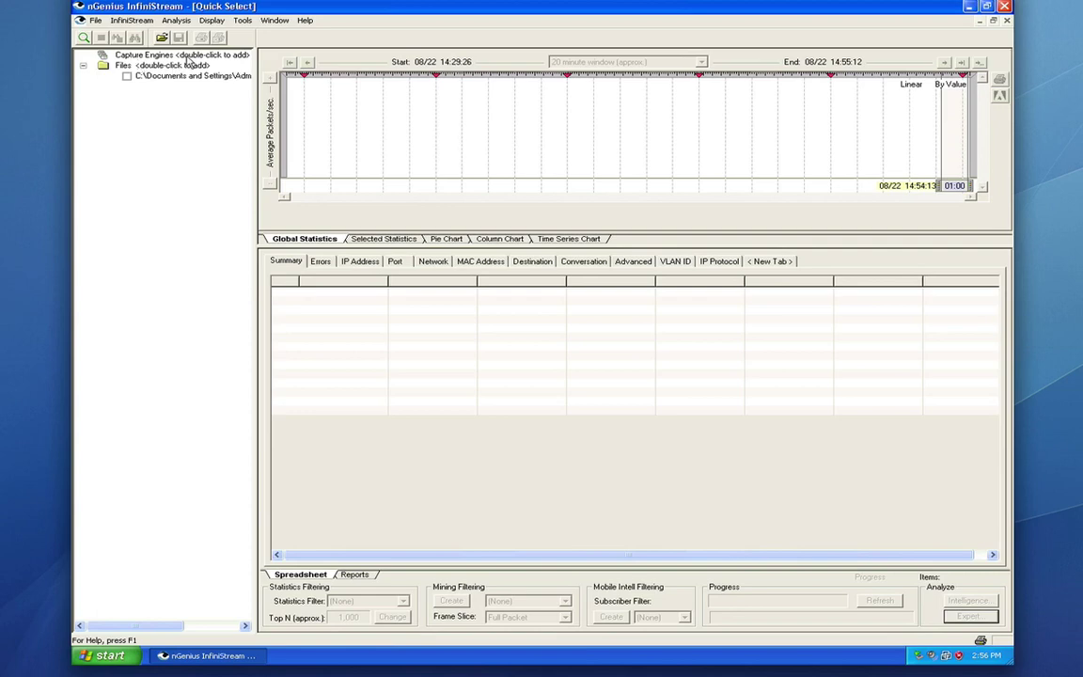
{"action": "double_click", "coordinate": [187, 57]}
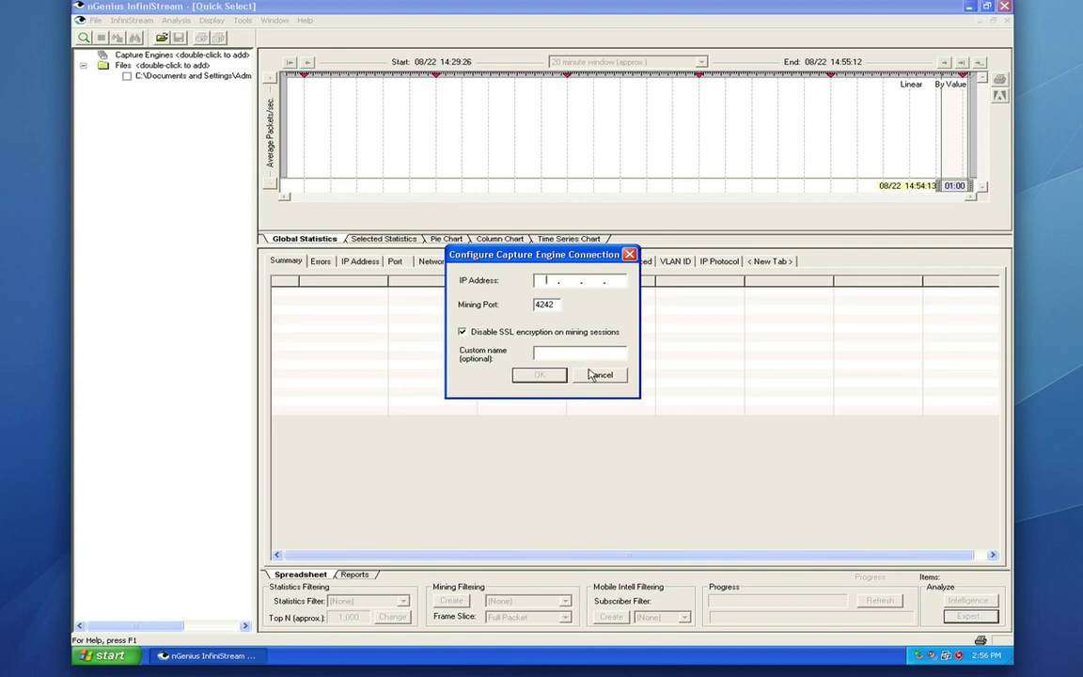
{"action": "left_click", "coordinate": [601, 377]}
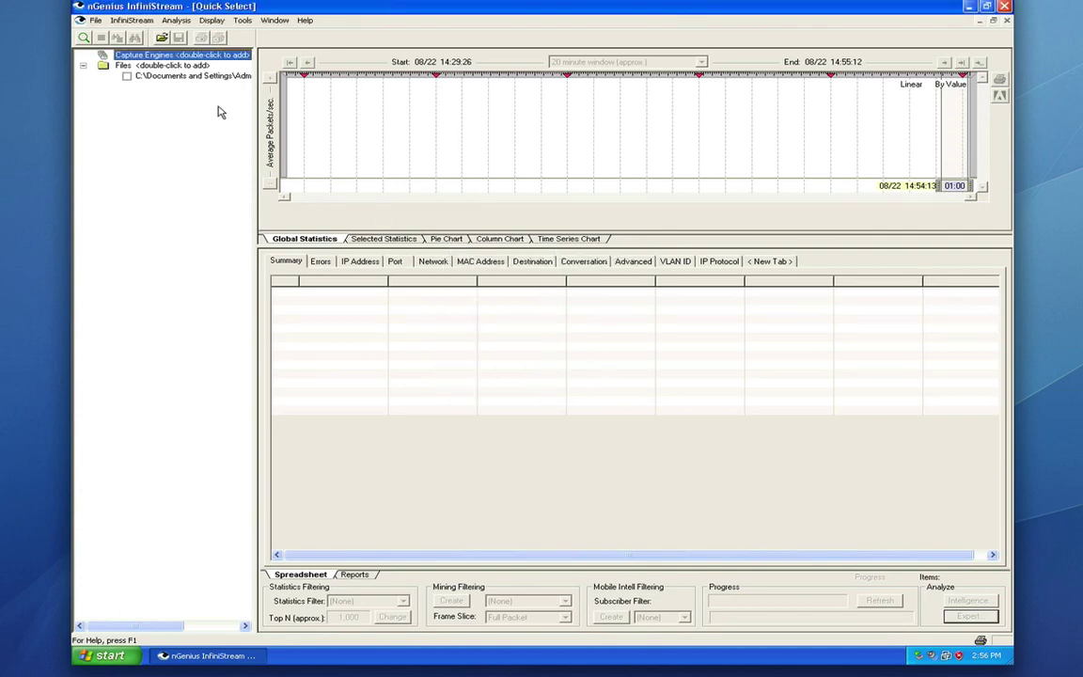
Step: Try to add the desktop capture file ICE-3.cap to the Files list
{"action": "left_click", "coordinate": [146, 66]}
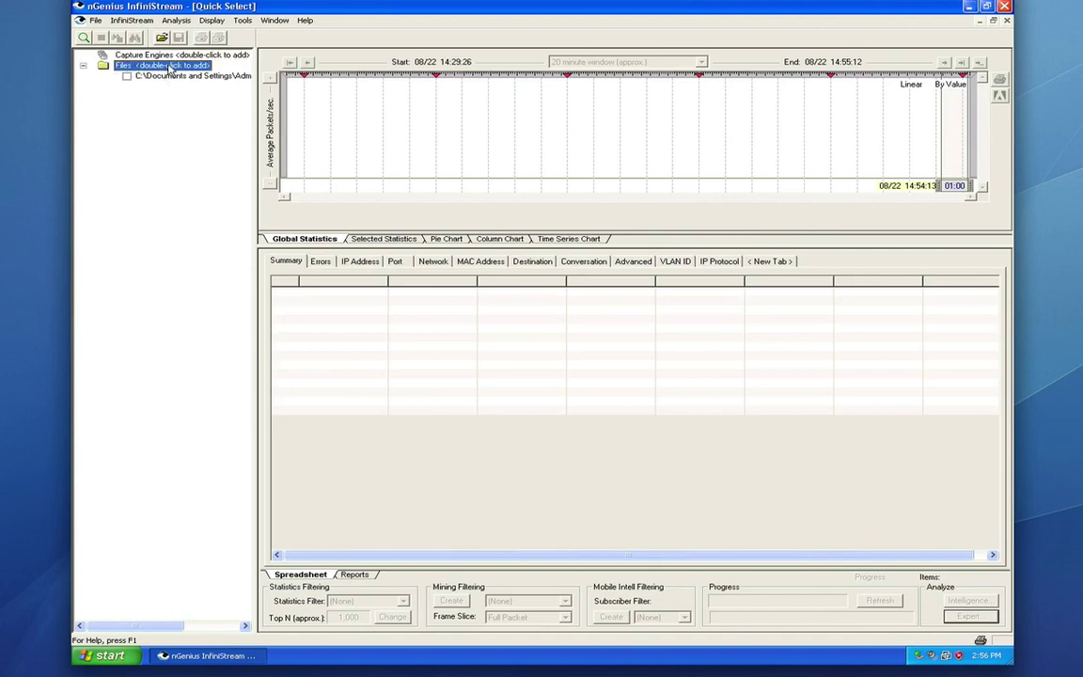
{"action": "double_click", "coordinate": [170, 69]}
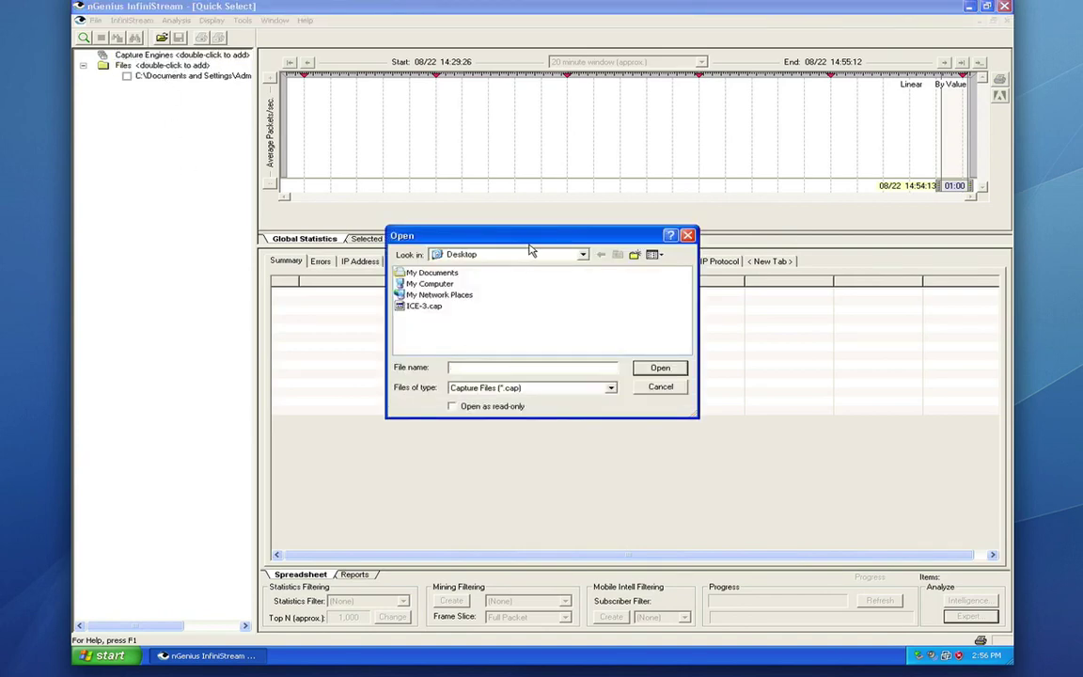
{"action": "left_click", "coordinate": [411, 307]}
{"action": "left_click", "coordinate": [683, 367]}
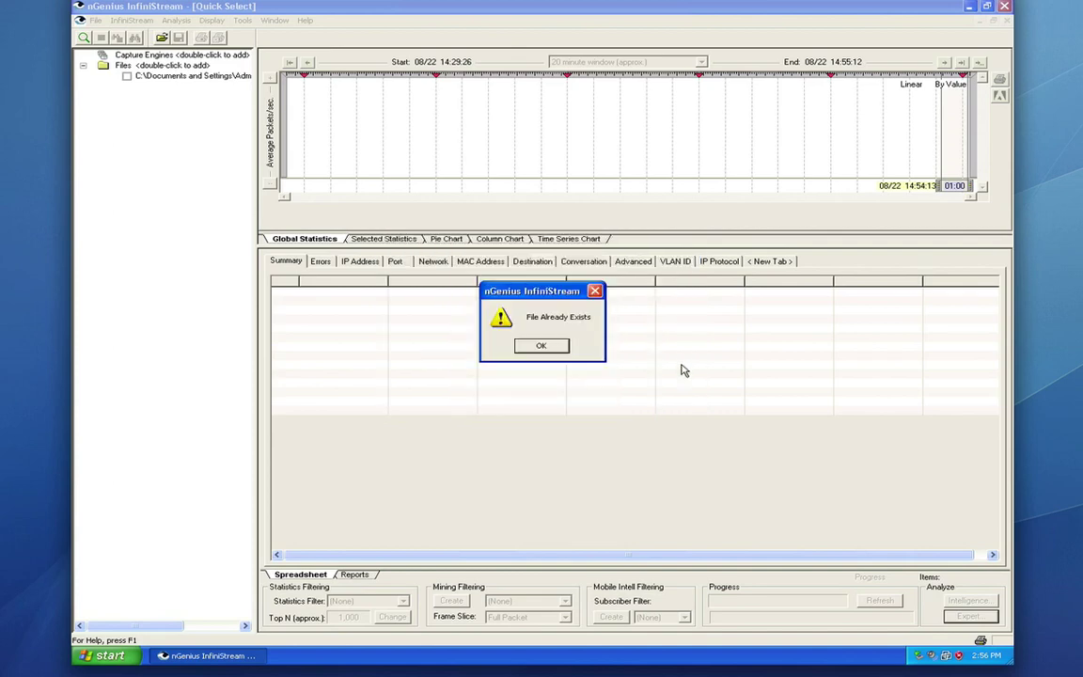
{"action": "left_click", "coordinate": [541, 346]}
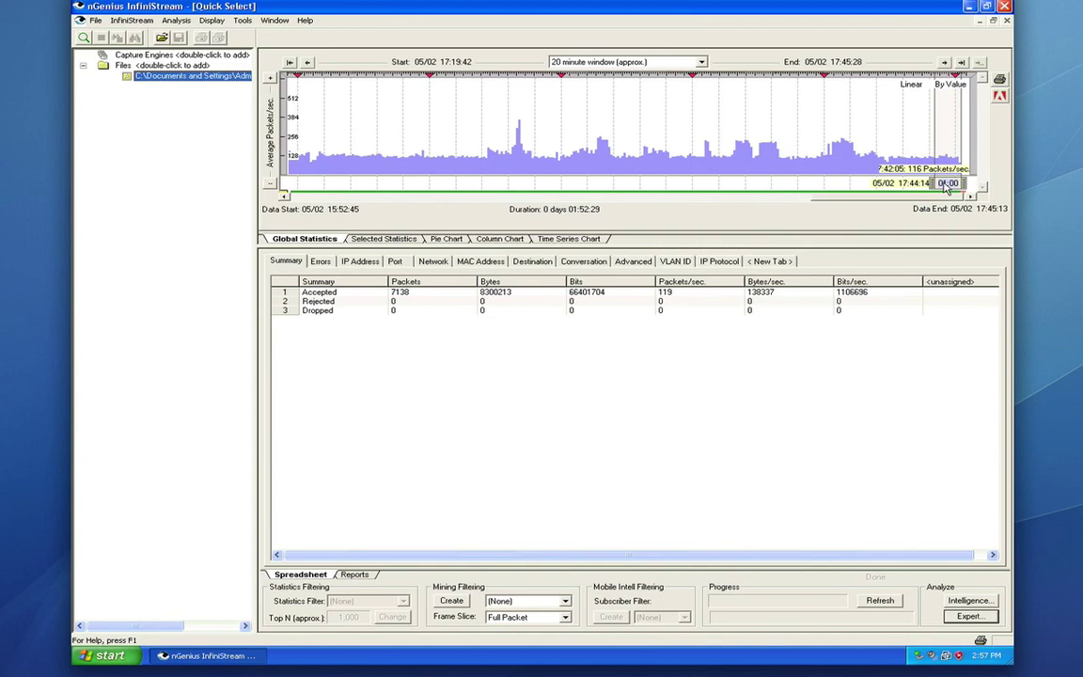
Step: Move the one-minute selection onto the traffic spike at 17:28:00–17:28:59 and zoom the chart to the 4 minute window
{"action": "left_click_drag", "start_coordinate": [947, 188], "coordinate": [531, 187]}
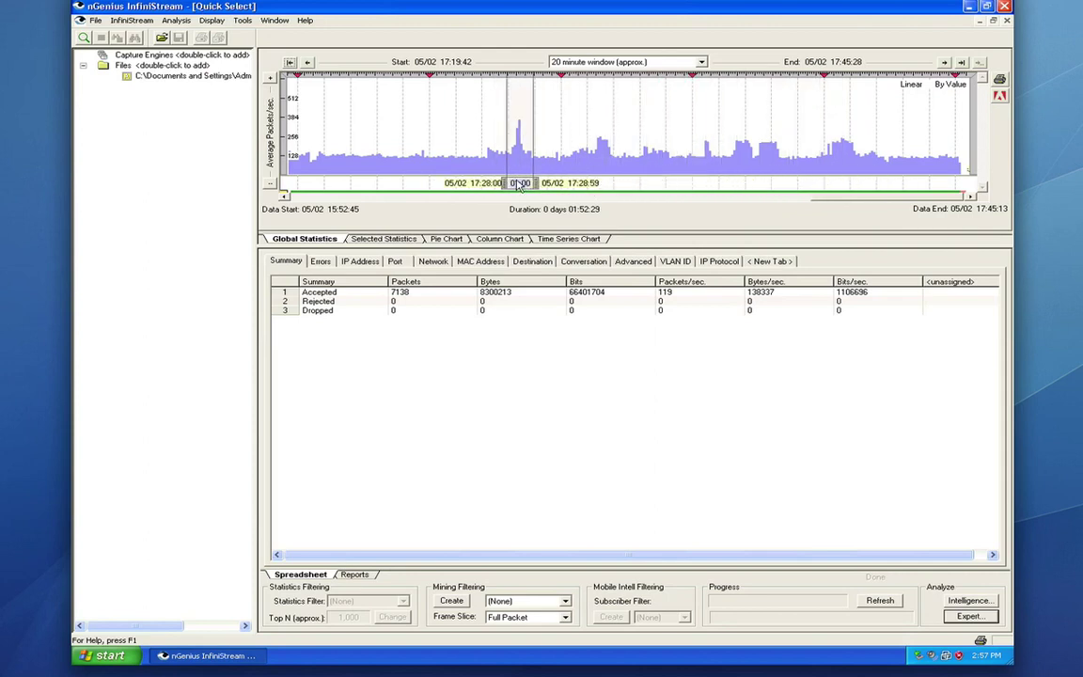
{"action": "left_click", "coordinate": [701, 63]}
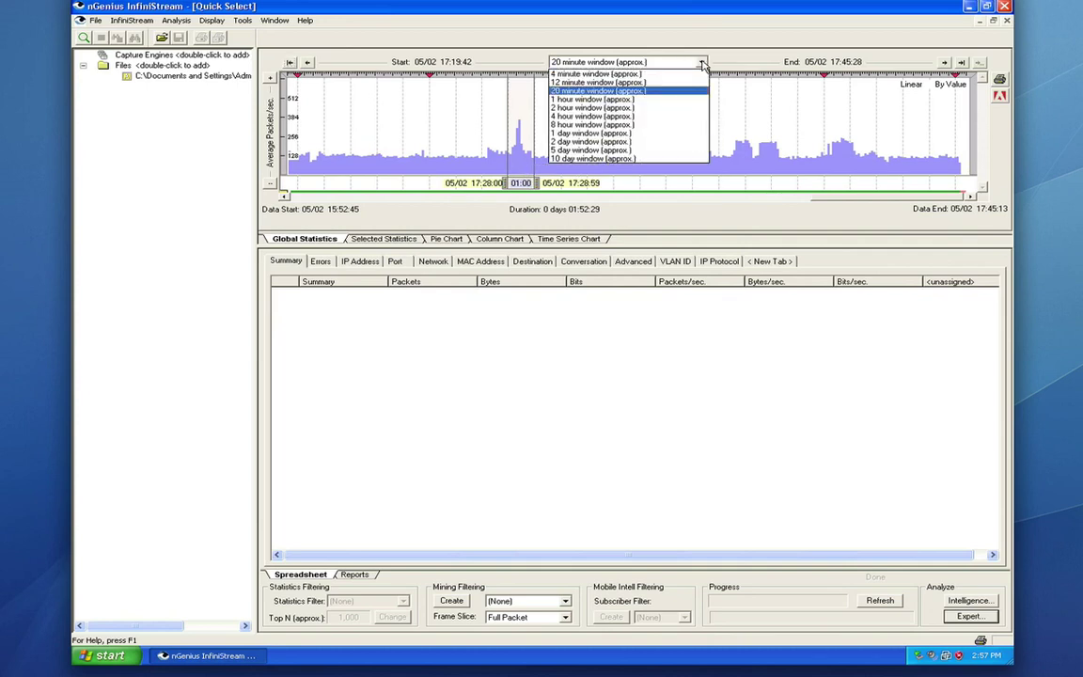
{"action": "left_click", "coordinate": [701, 63]}
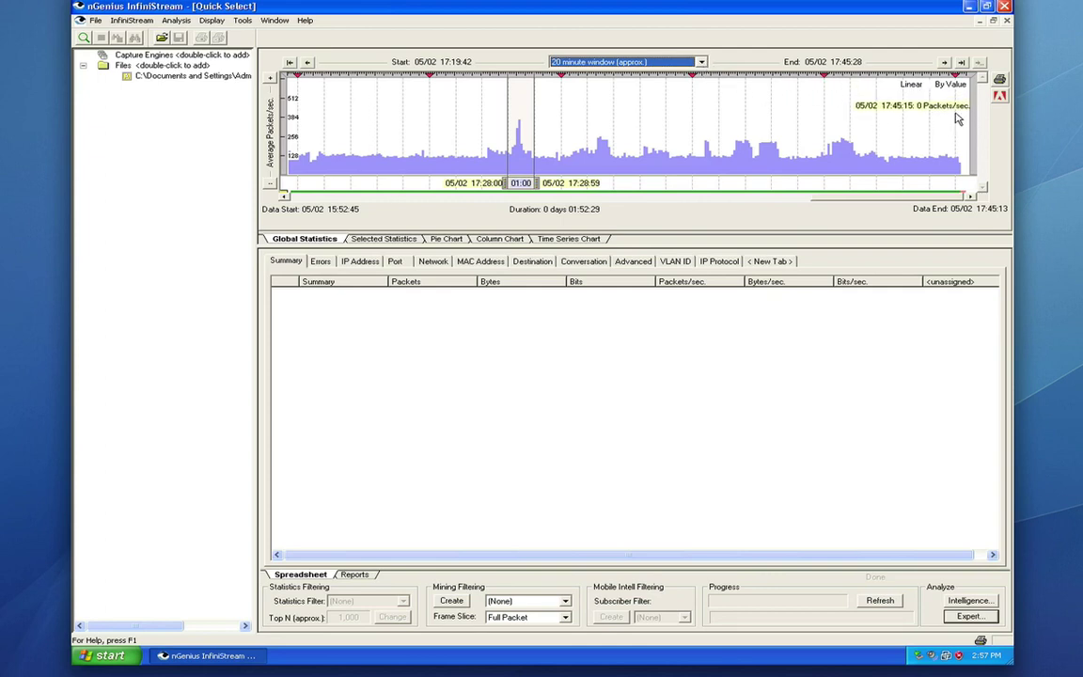
{"action": "left_click", "coordinate": [701, 66]}
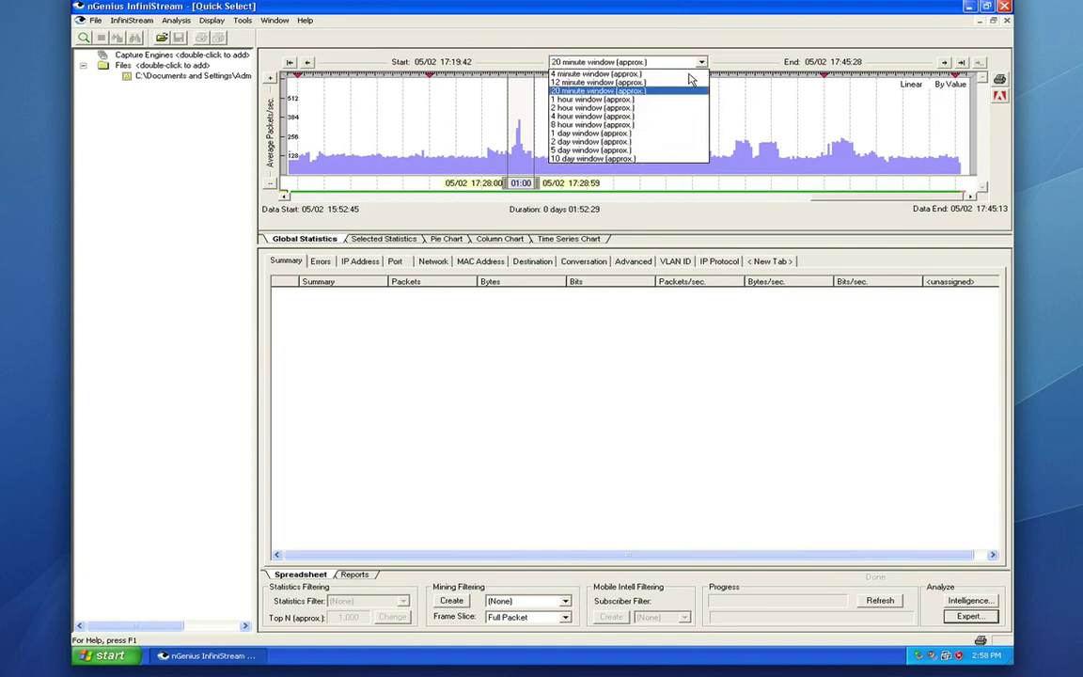
{"action": "left_click", "coordinate": [691, 80]}
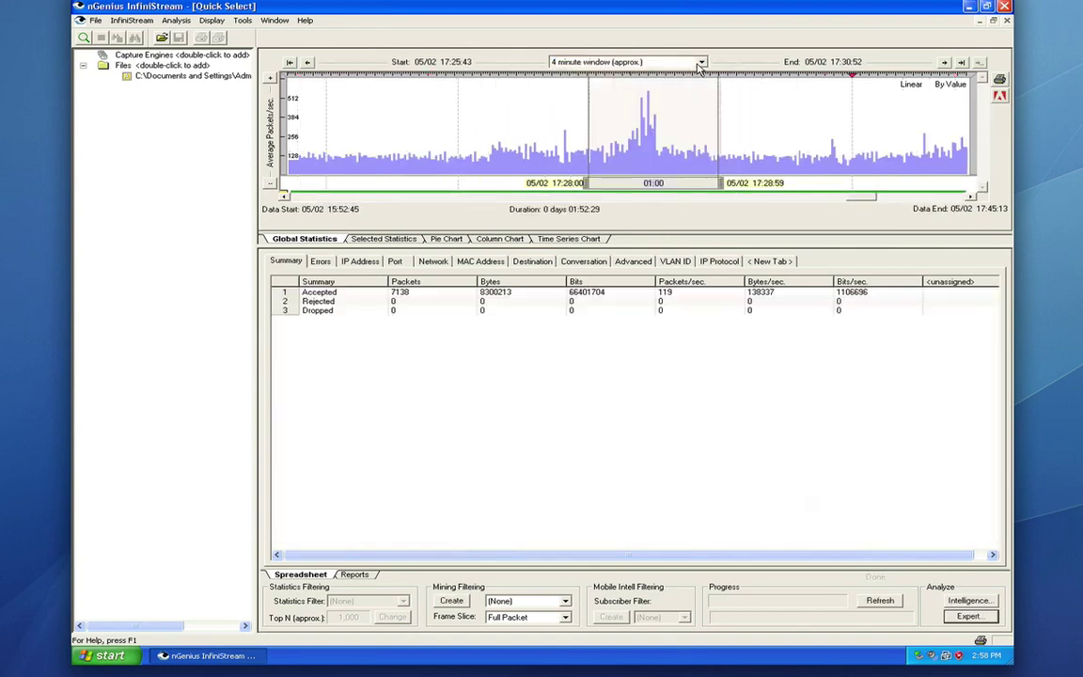
Step: Display the packet chart over the 2 day and 1 day windows, finishing on the 8 hour window
{"action": "left_click", "coordinate": [701, 63]}
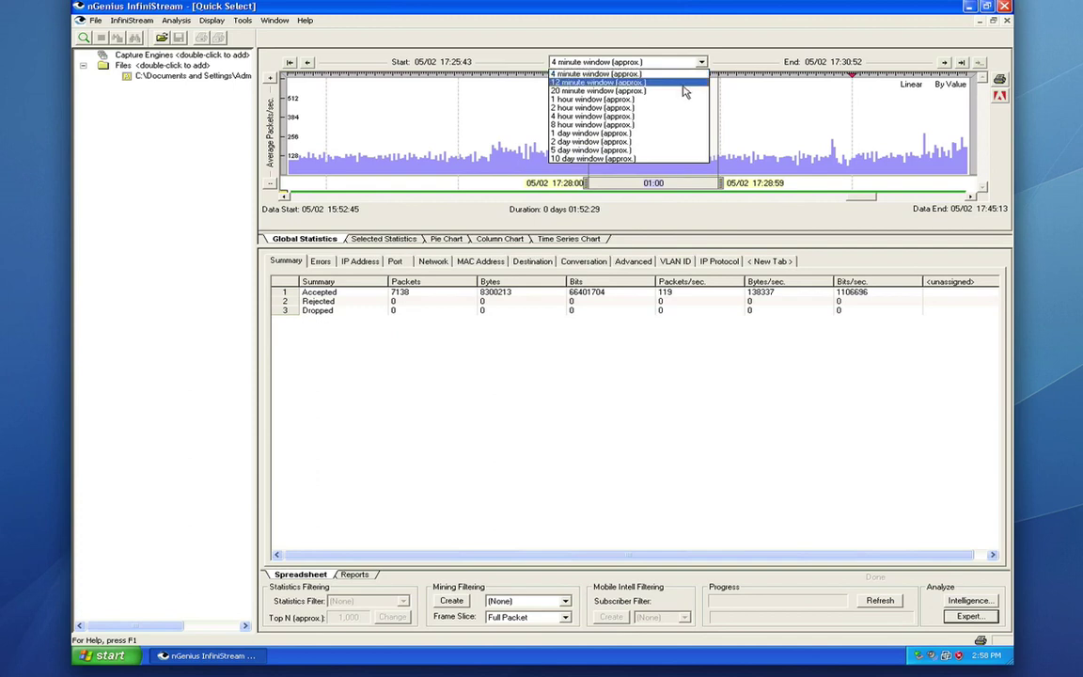
{"action": "left_click", "coordinate": [674, 142]}
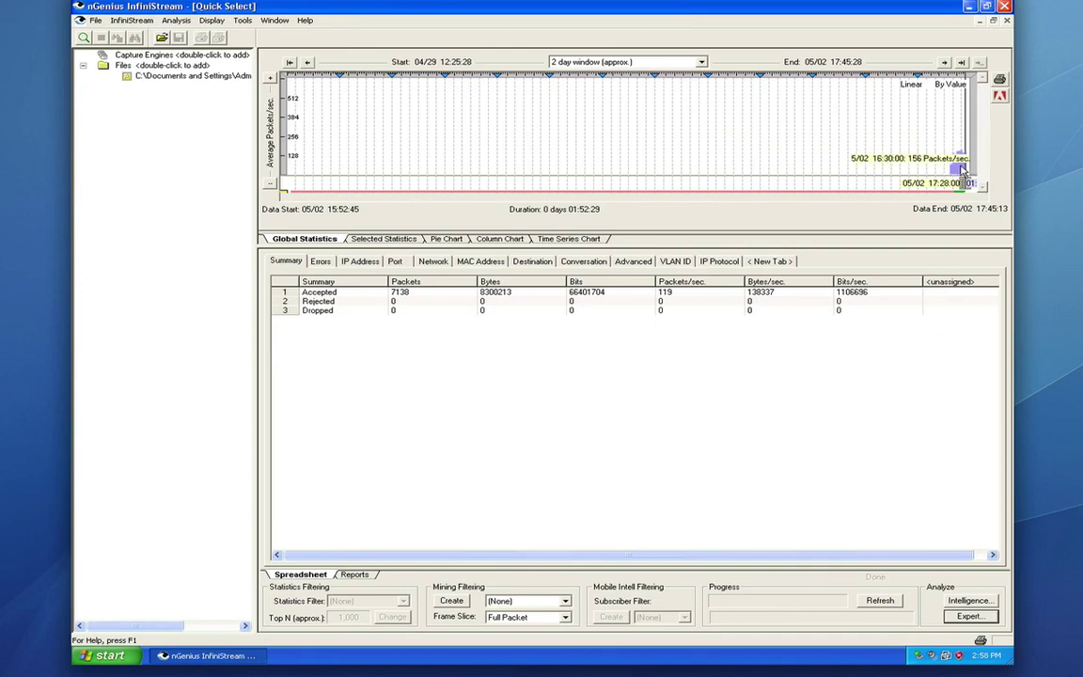
{"action": "left_click", "coordinate": [703, 63]}
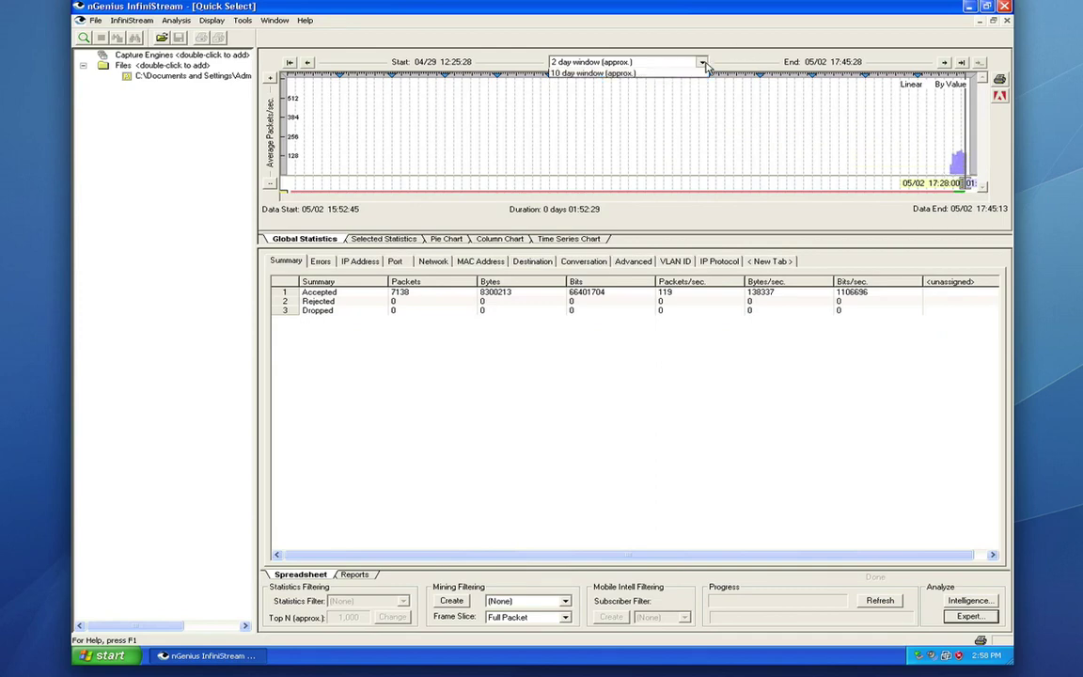
{"action": "left_click", "coordinate": [689, 135]}
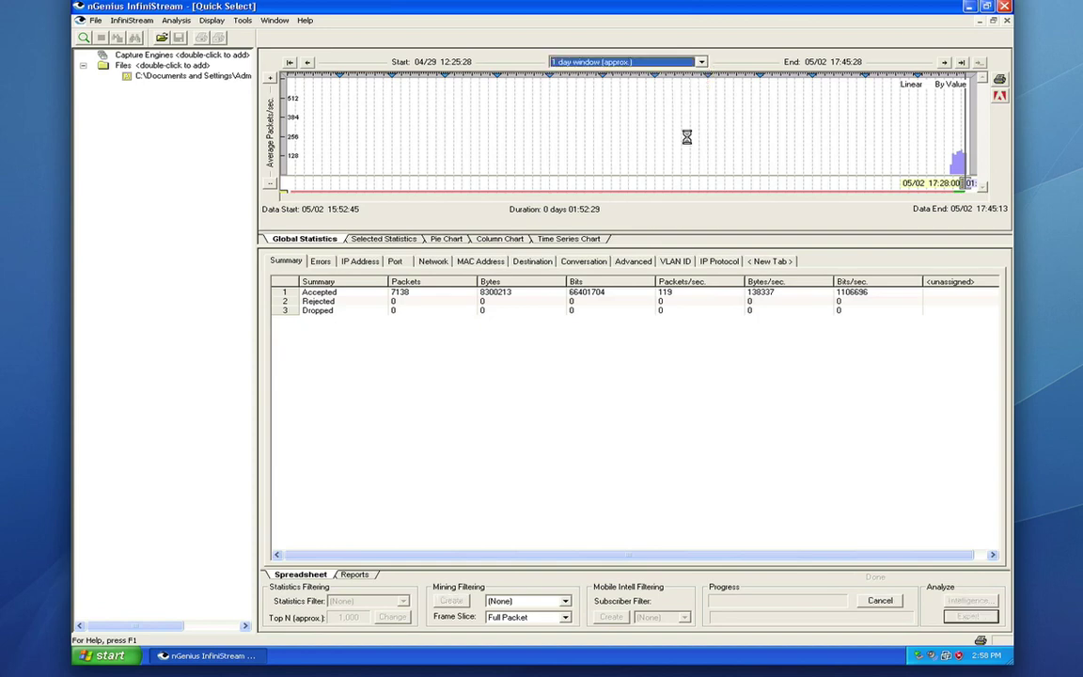
{"action": "left_click", "coordinate": [702, 63]}
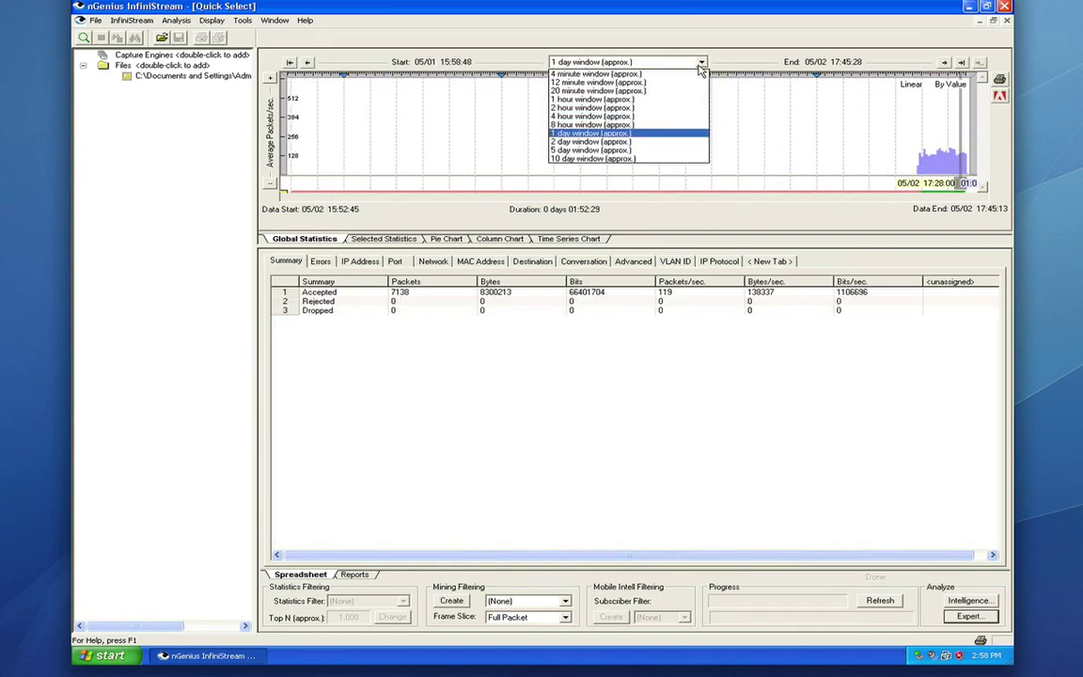
{"action": "left_click", "coordinate": [681, 125]}
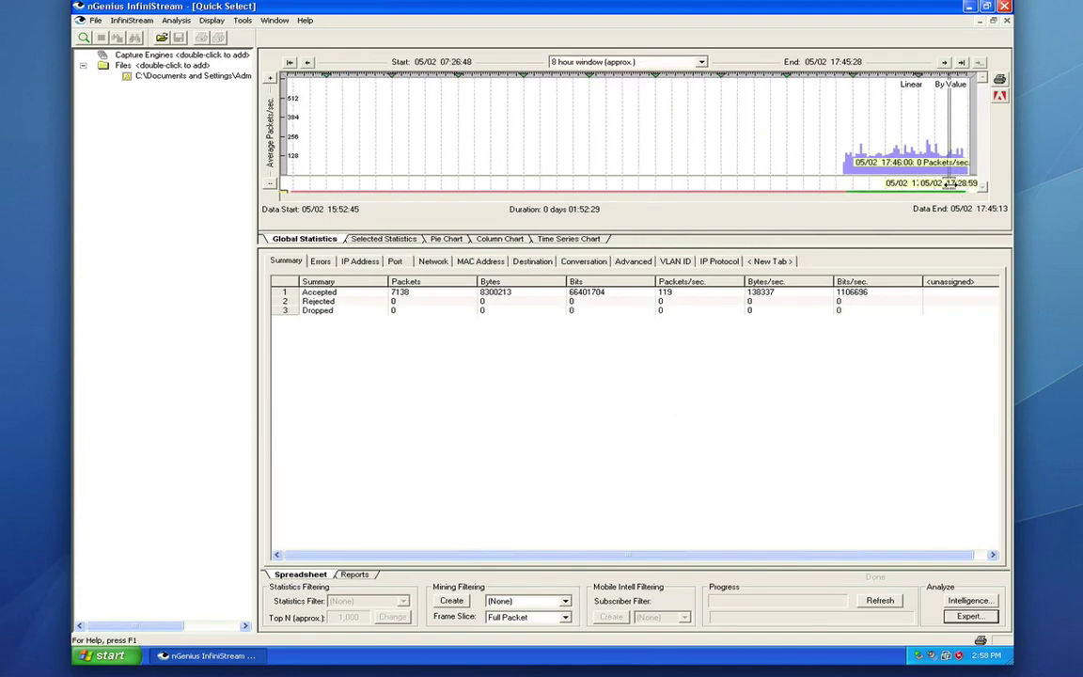
Step: Extend the selection to start at 17:04:00 for 25 minutes, and set the chart to the 12 minute window
{"action": "left_click_drag", "start_coordinate": [950, 184], "coordinate": [935, 191]}
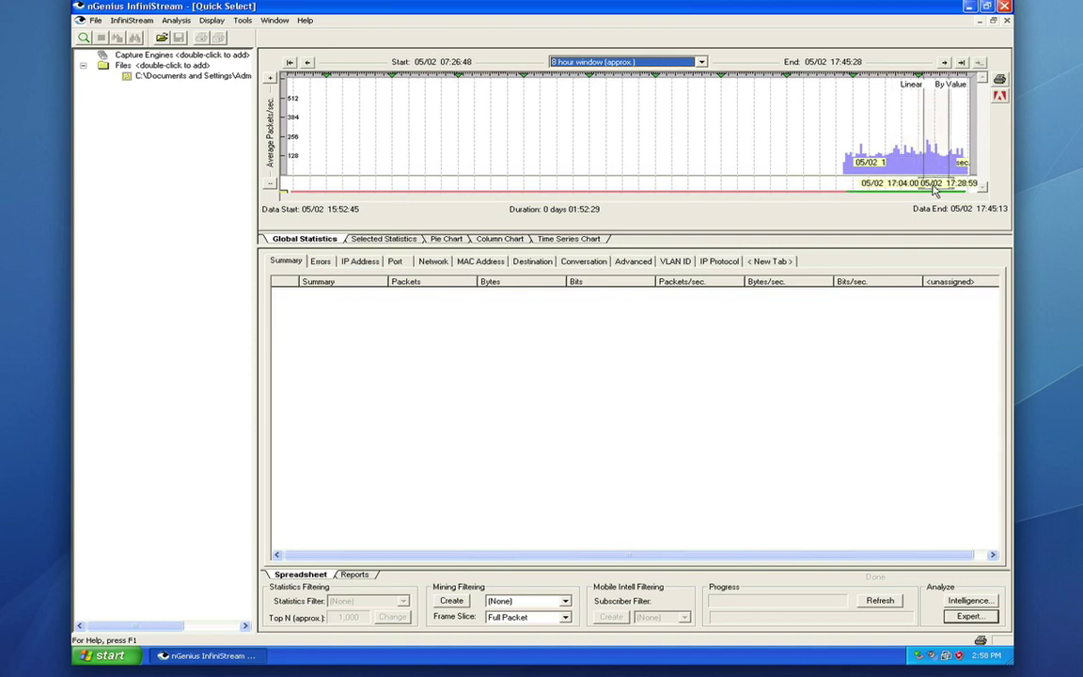
{"action": "mouse_move", "coordinate": [848, 175]}
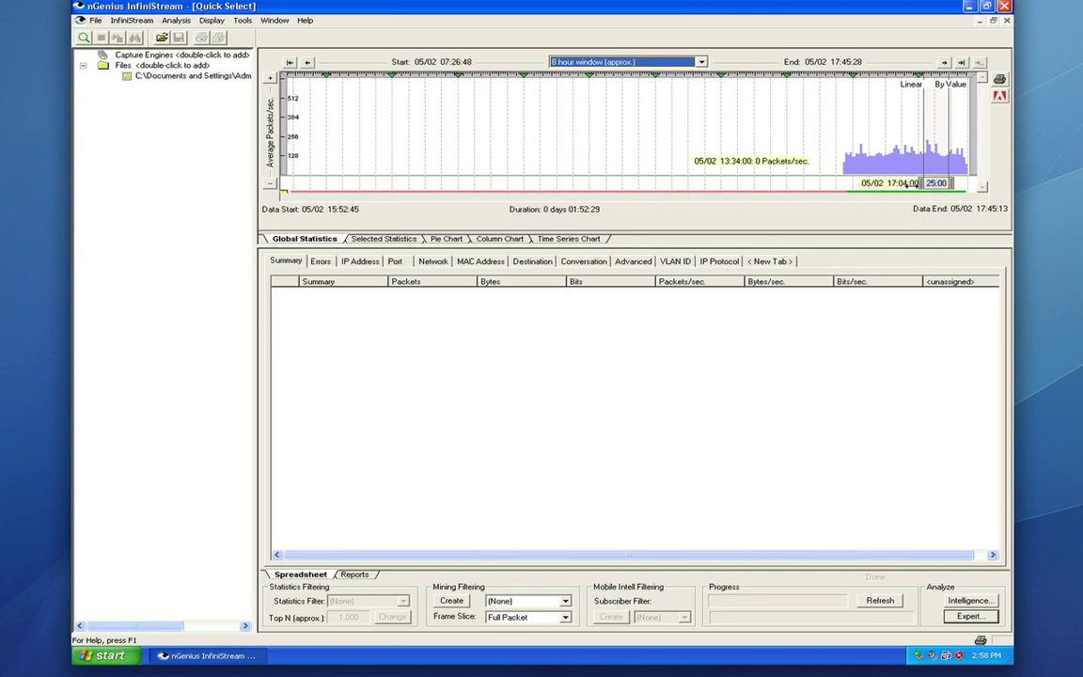
{"action": "left_click", "coordinate": [701, 62]}
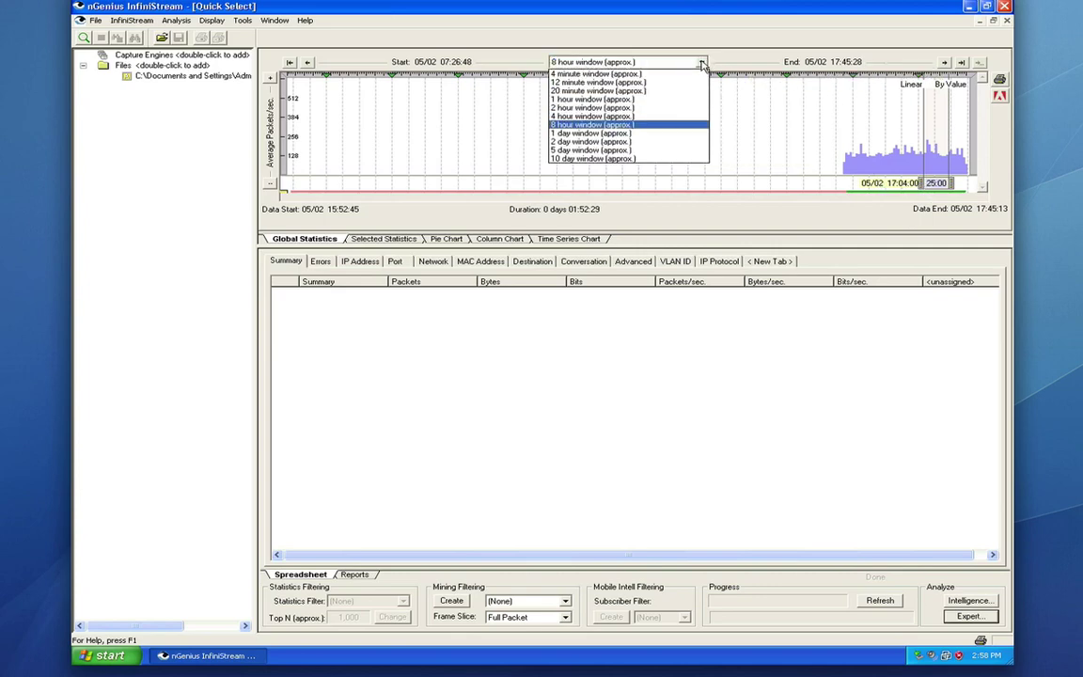
{"action": "left_click", "coordinate": [691, 82]}
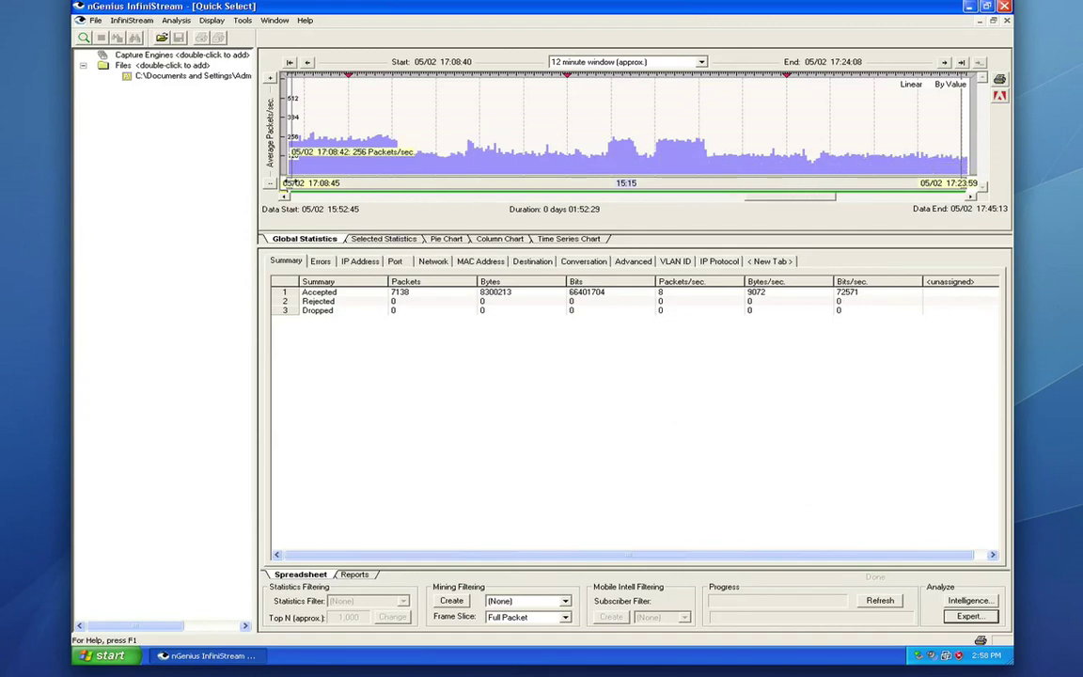
Step: Shorten the selection to 5:15, shift it to 17:13:30–17:18:44, and set the chart to the 1 hour window
{"action": "left_click_drag", "start_coordinate": [292, 182], "coordinate": [731, 183]}
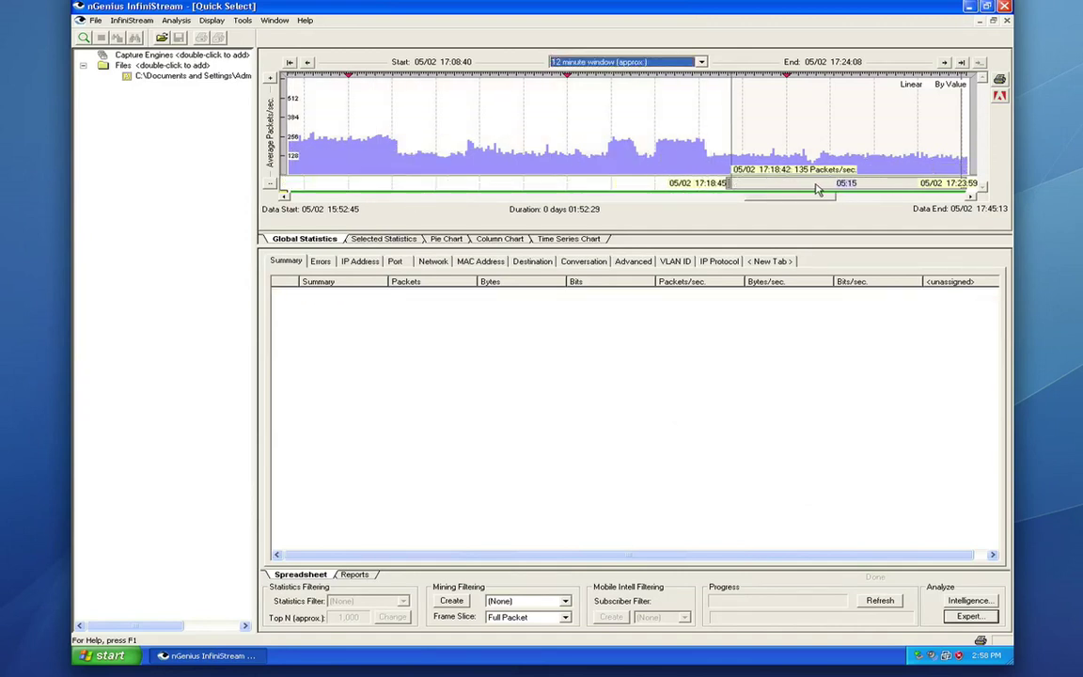
{"action": "left_click_drag", "start_coordinate": [816, 188], "coordinate": [566, 182]}
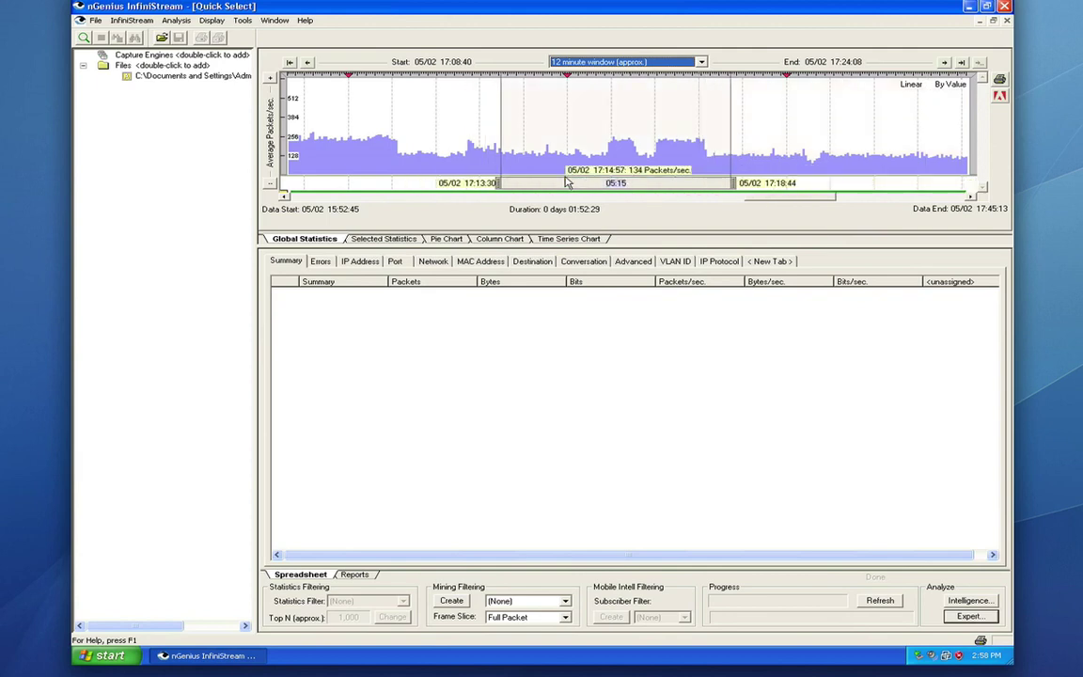
{"action": "left_click", "coordinate": [628, 61]}
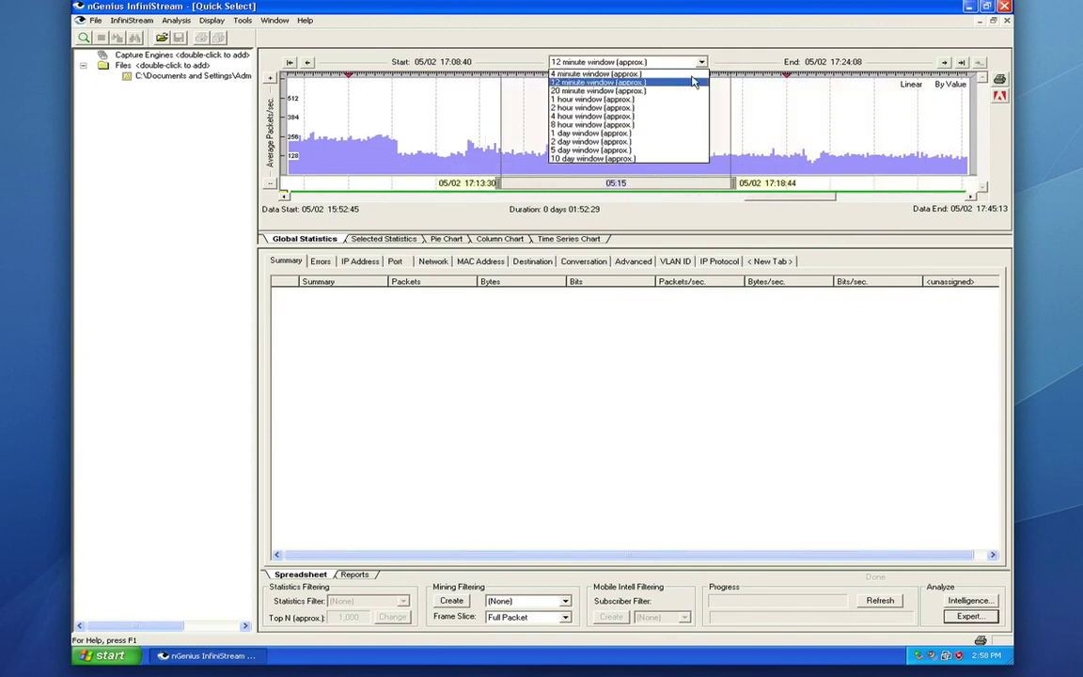
{"action": "left_click", "coordinate": [688, 100]}
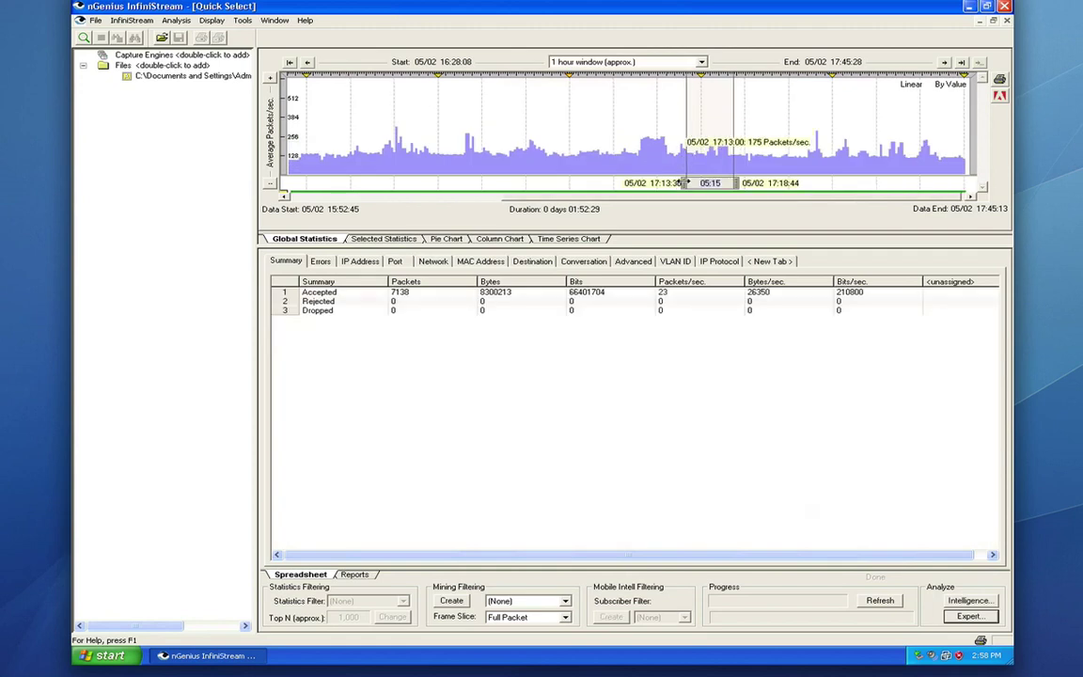
Step: Narrow the selection to start at 17:15:30 and refresh the statistics for that period
{"action": "left_click_drag", "start_coordinate": [684, 182], "coordinate": [705, 182]}
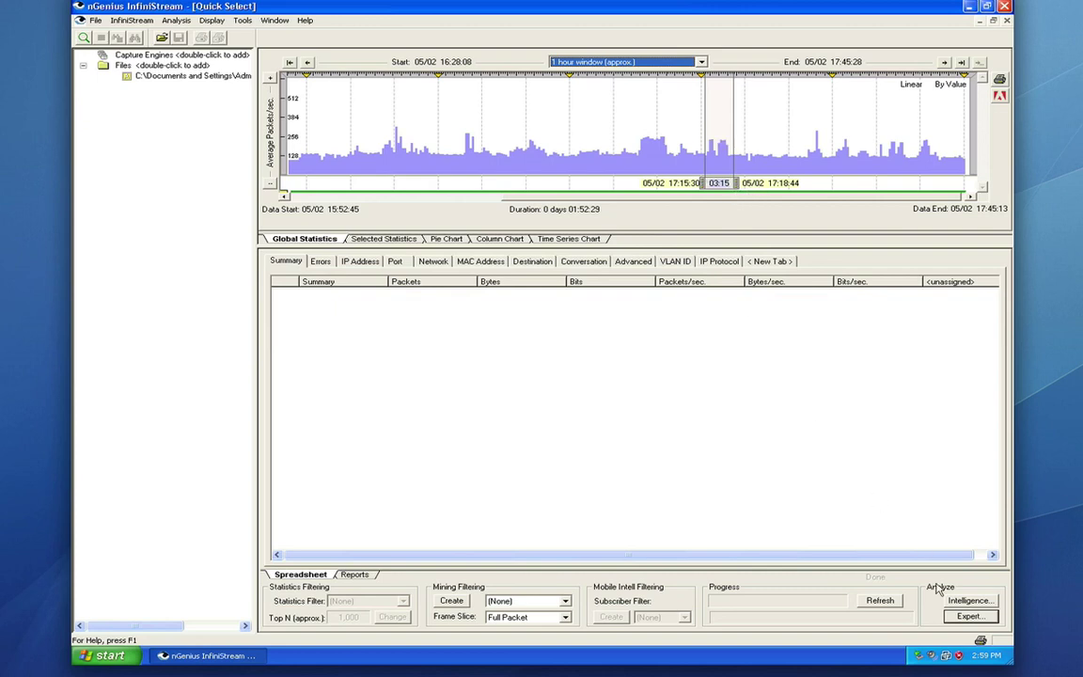
{"action": "left_click", "coordinate": [897, 603]}
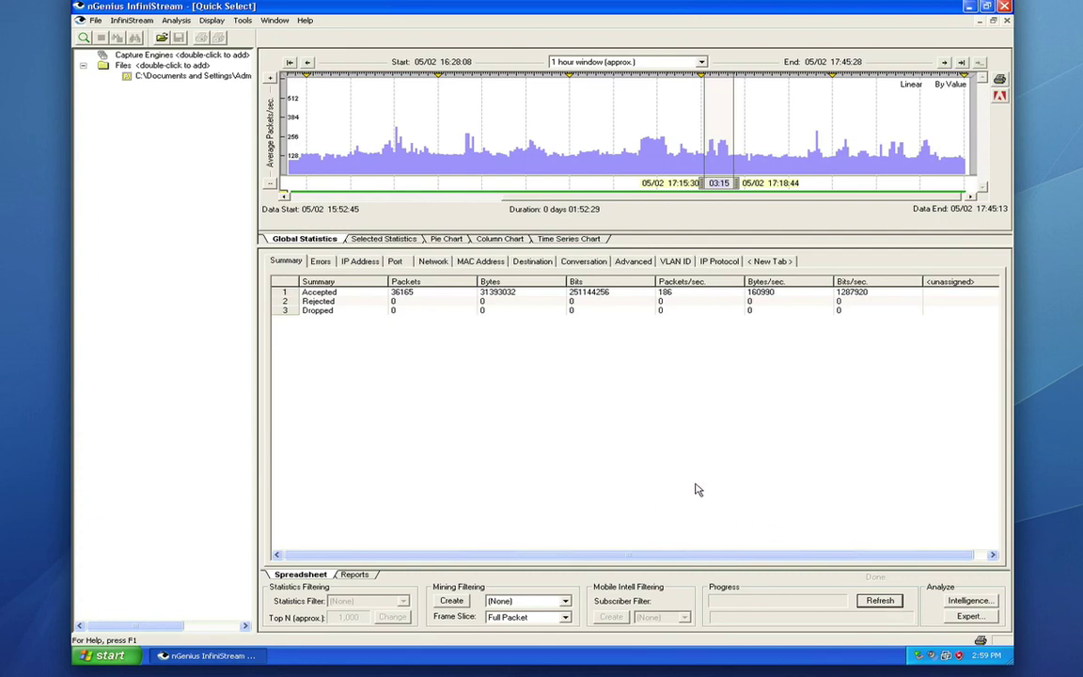
Step: Look through the IP address and error statistics for the selected period, finishing on the IP address list
{"action": "left_click", "coordinate": [360, 262]}
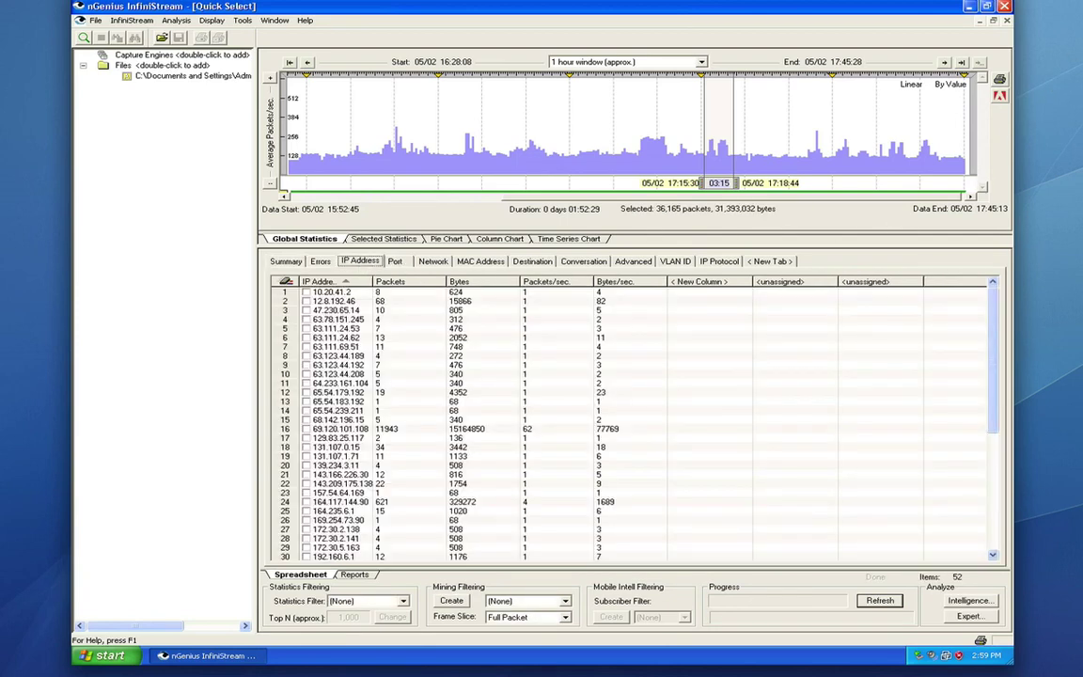
{"action": "left_click", "coordinate": [322, 263]}
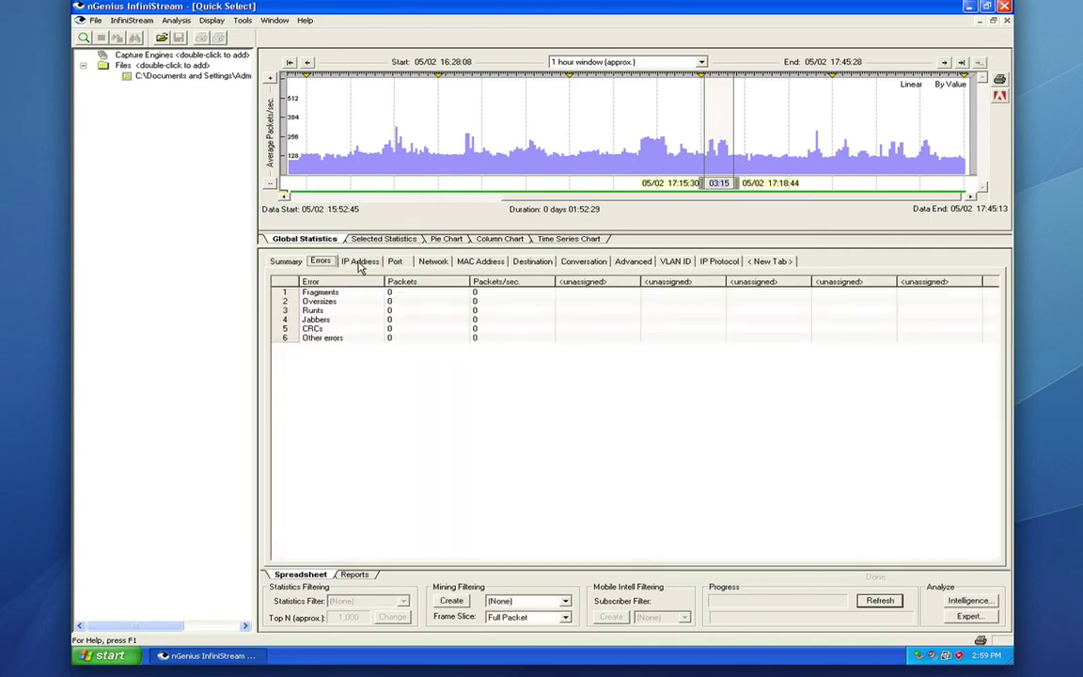
{"action": "left_click", "coordinate": [360, 265]}
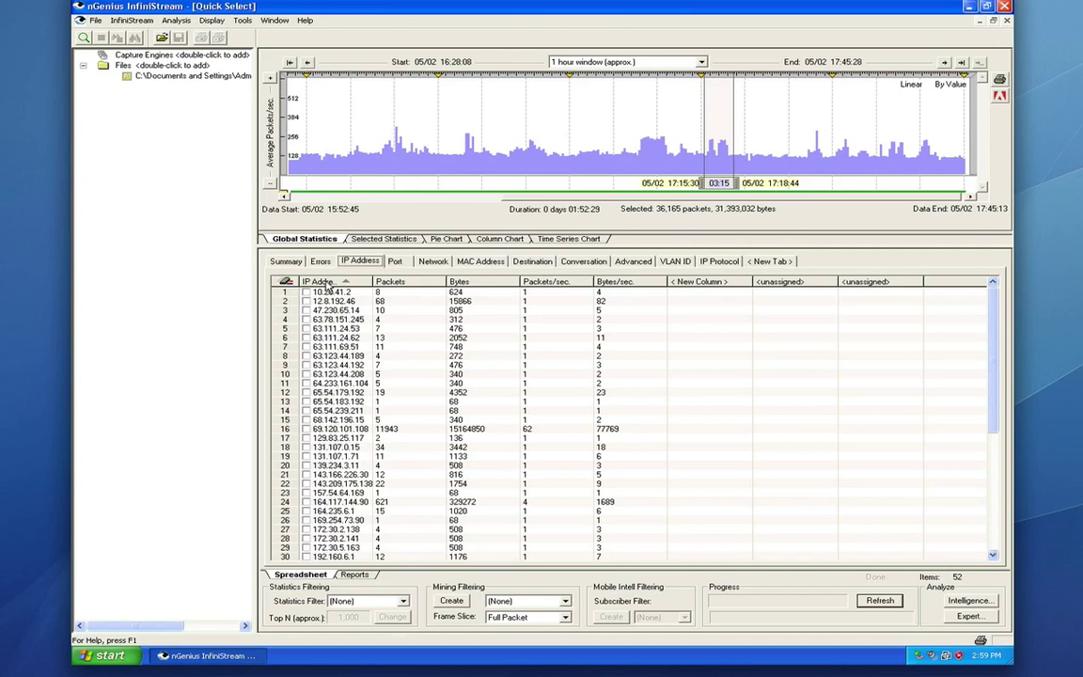
Step: Sort the IP address statistics by packets, bytes and packets per second, and add a Bits/sec column
{"action": "left_click", "coordinate": [391, 282]}
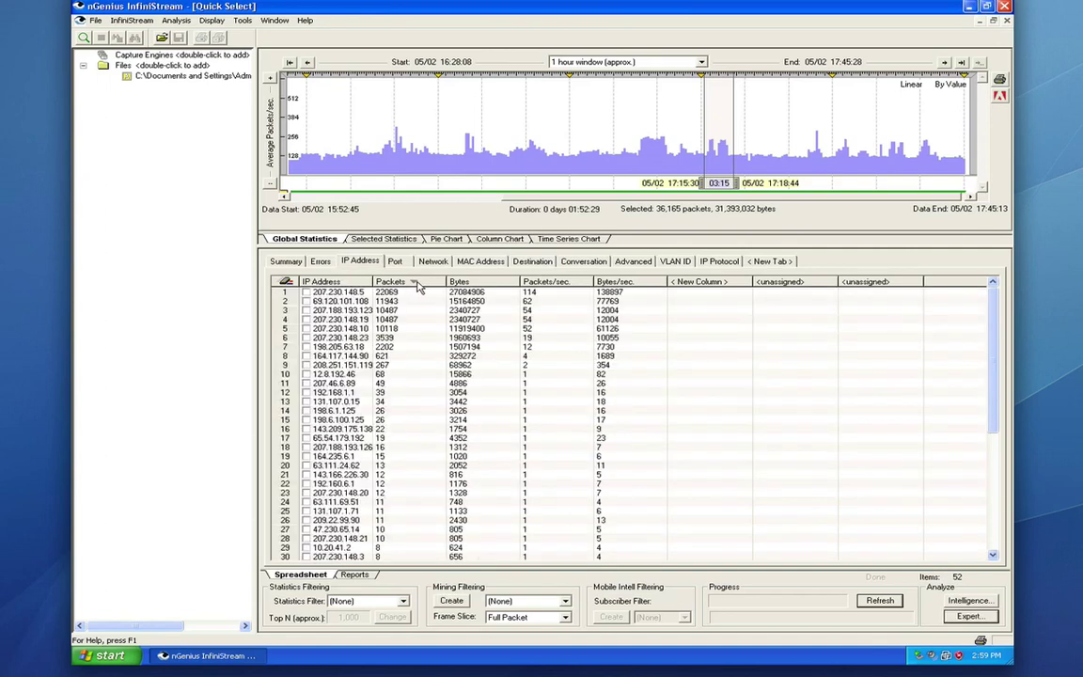
{"action": "left_click", "coordinate": [470, 282]}
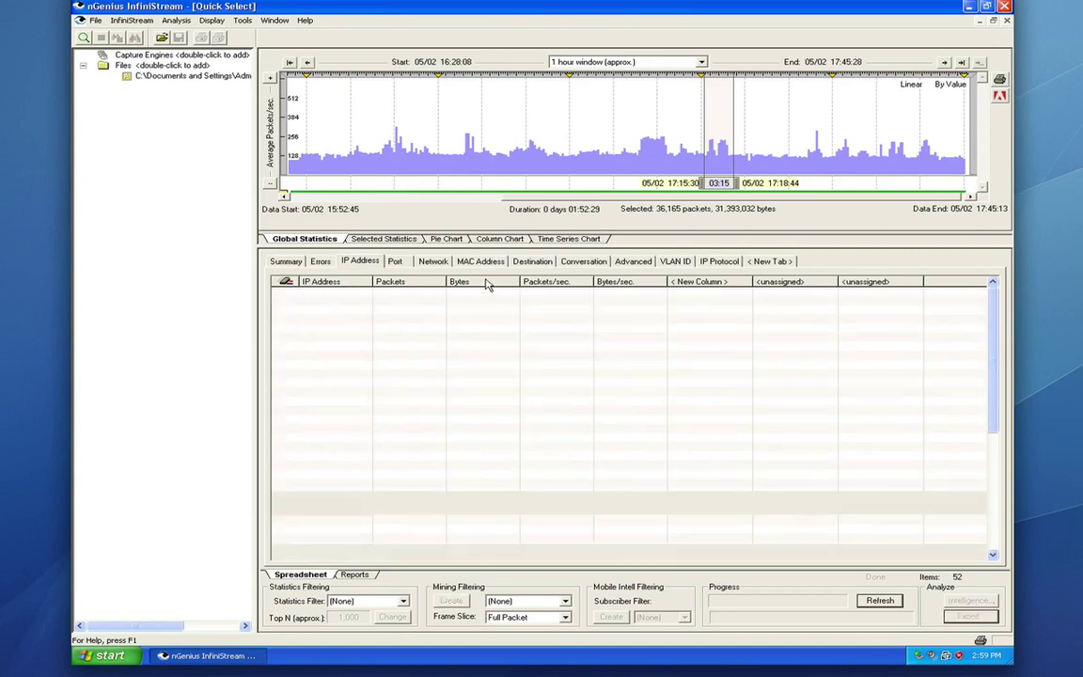
{"action": "left_click", "coordinate": [564, 283]}
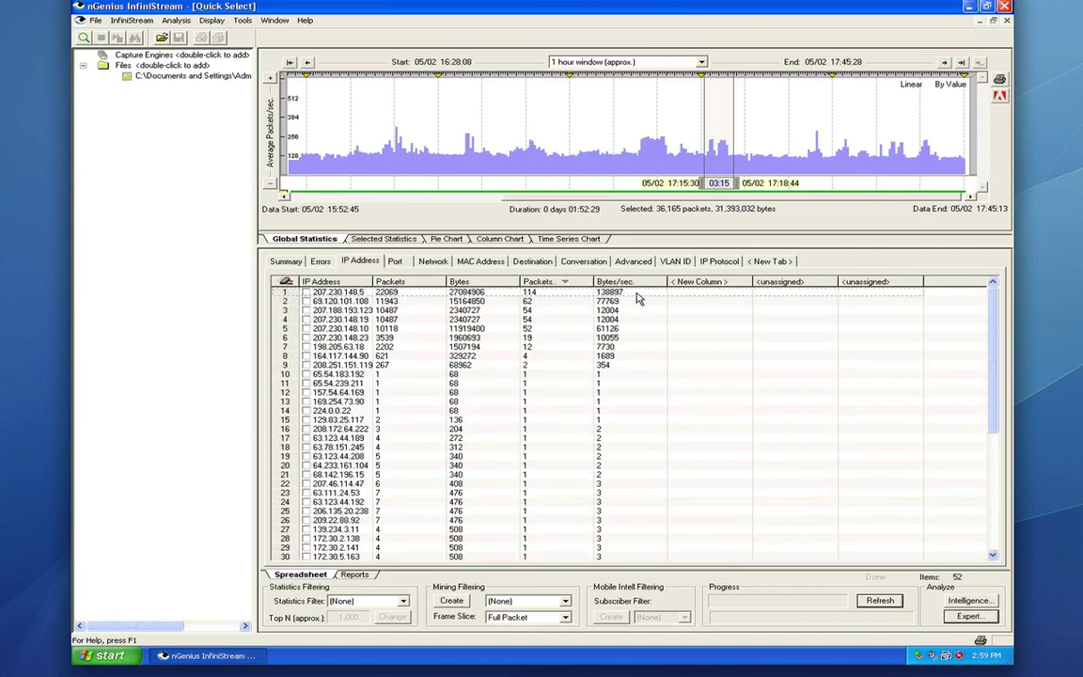
{"action": "left_click", "coordinate": [712, 286]}
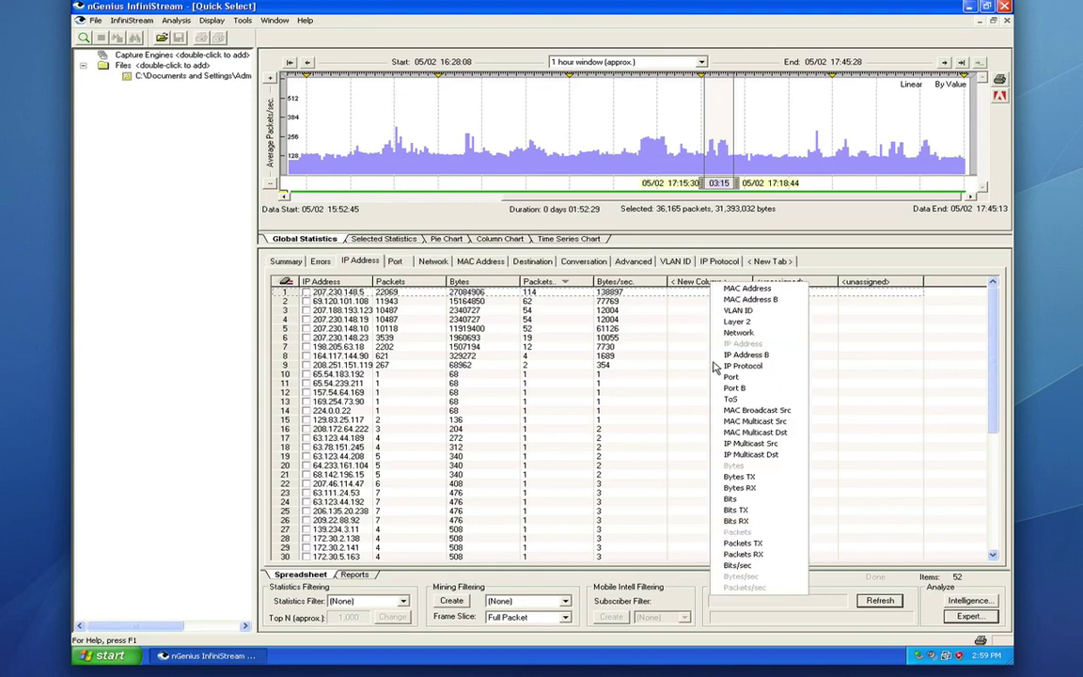
{"action": "left_click", "coordinate": [767, 564]}
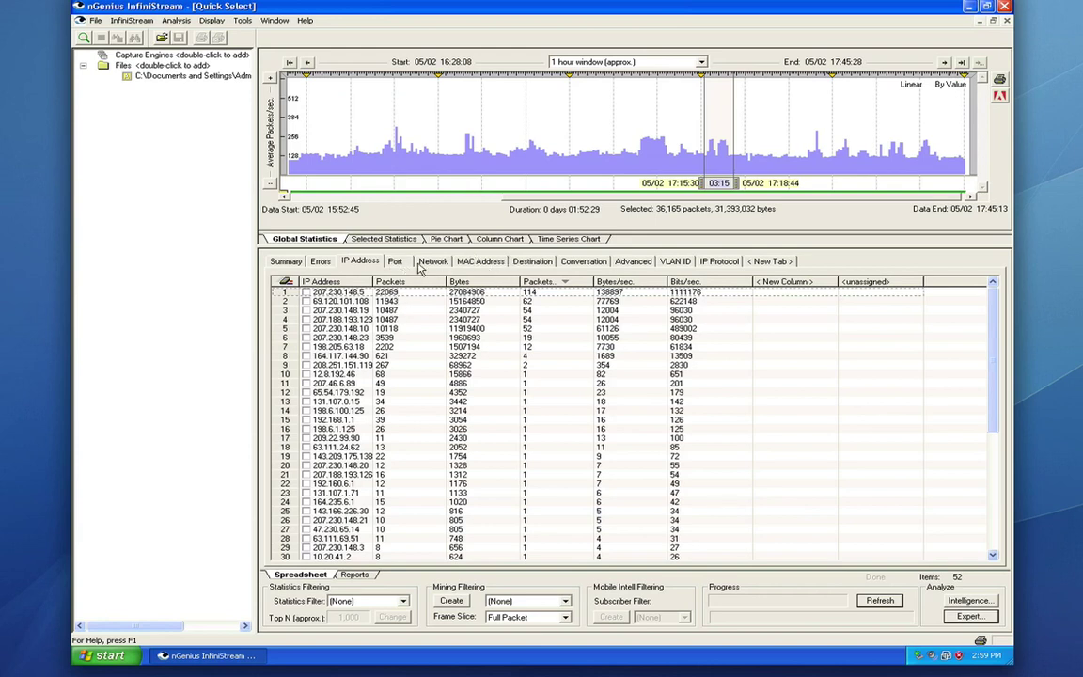
Step: Examine the Port, Network, MAC Address, Destination, Conversation, Advanced, VLAN ID and IP Protocol statistics in turn
{"action": "left_click", "coordinate": [396, 263]}
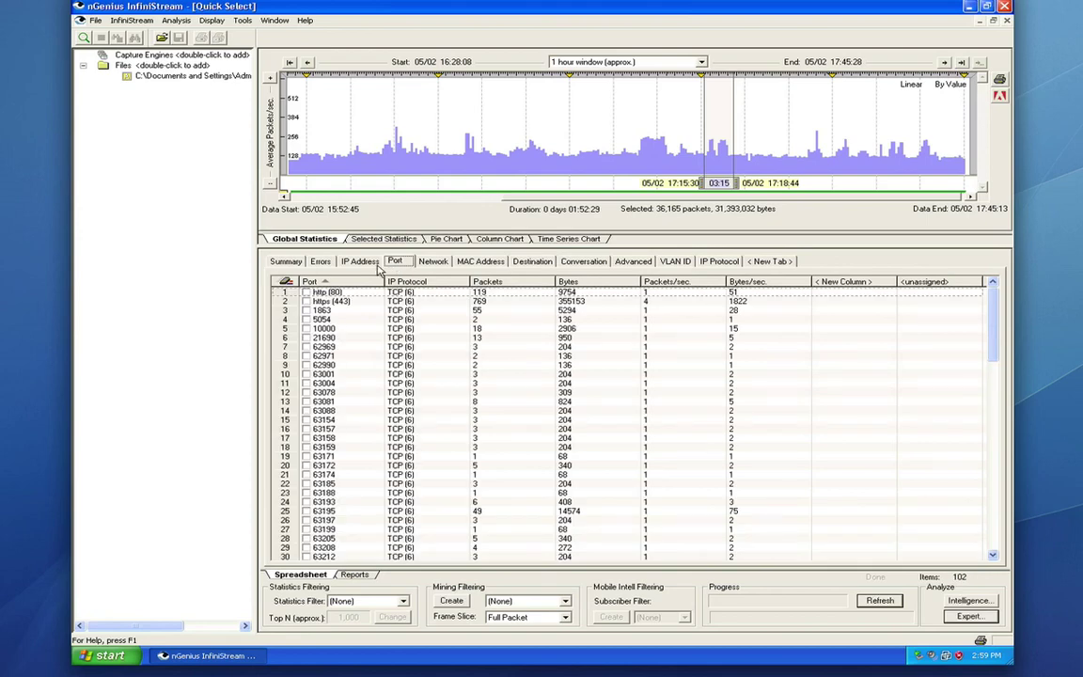
{"action": "left_click", "coordinate": [434, 261]}
{"action": "left_click", "coordinate": [487, 263]}
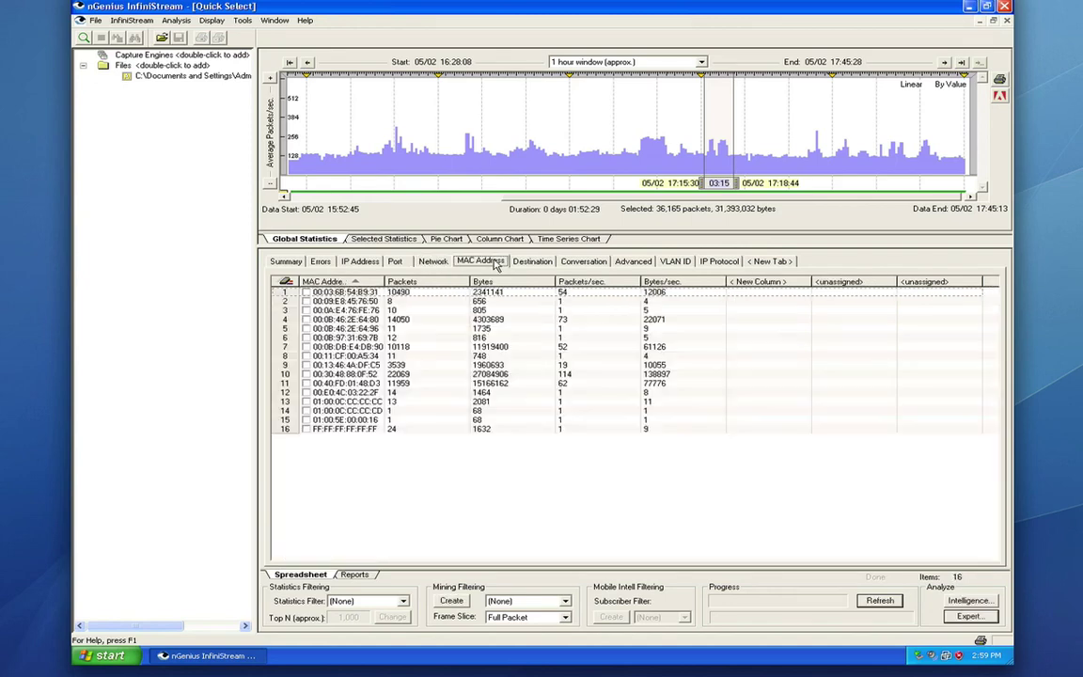
{"action": "left_click", "coordinate": [532, 263]}
{"action": "left_click", "coordinate": [591, 263]}
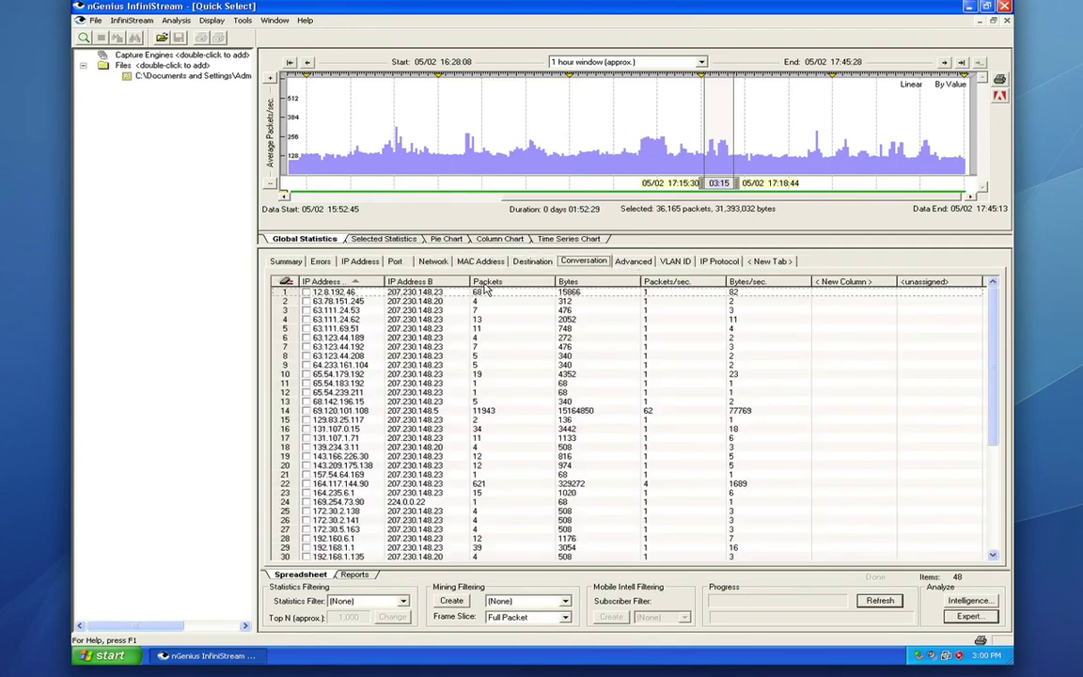
{"action": "left_click", "coordinate": [632, 261]}
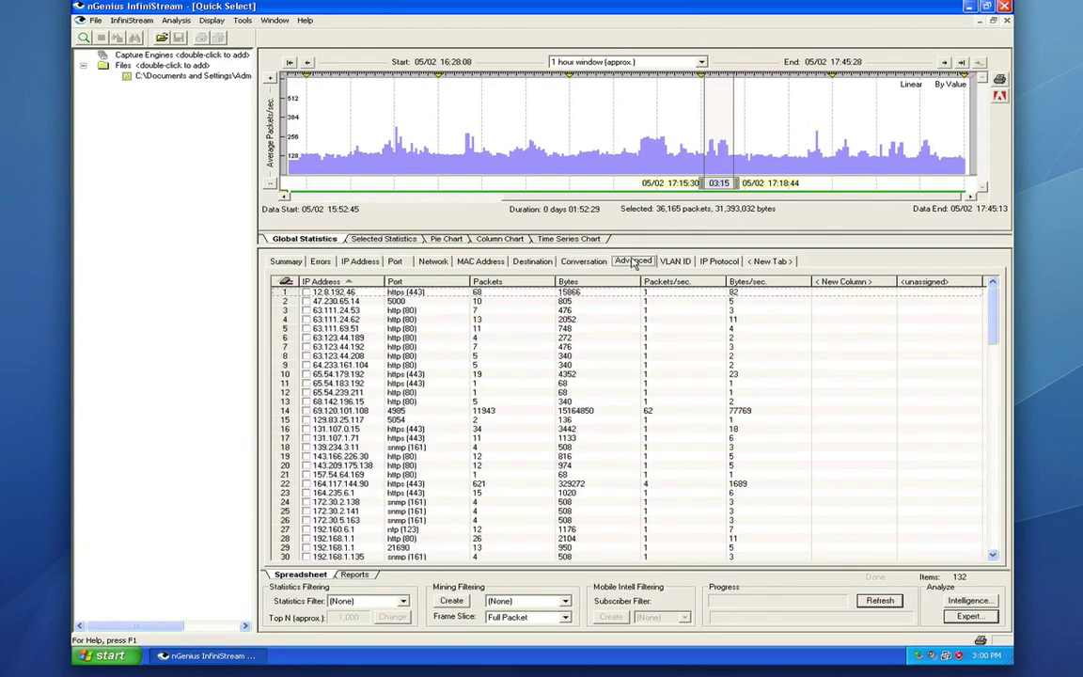
{"action": "left_click", "coordinate": [685, 265]}
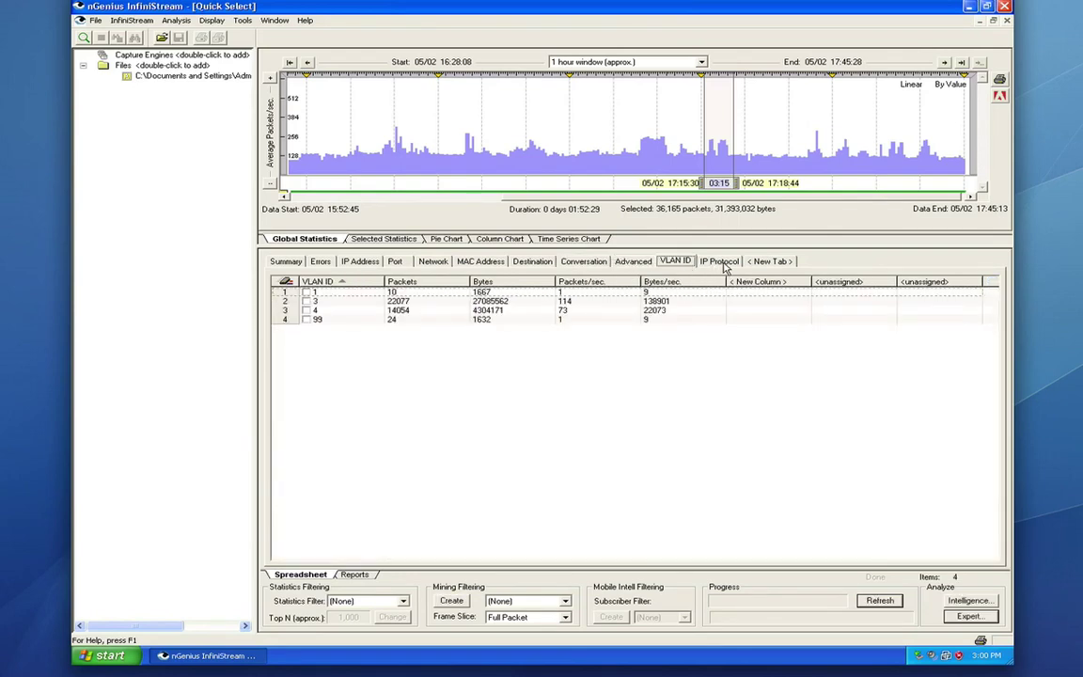
{"action": "left_click", "coordinate": [716, 264]}
Step: Create a custom statistics tab named with the owner's first name plus "Special Tab", and make IP Address its first column
{"action": "left_click", "coordinate": [773, 261]}
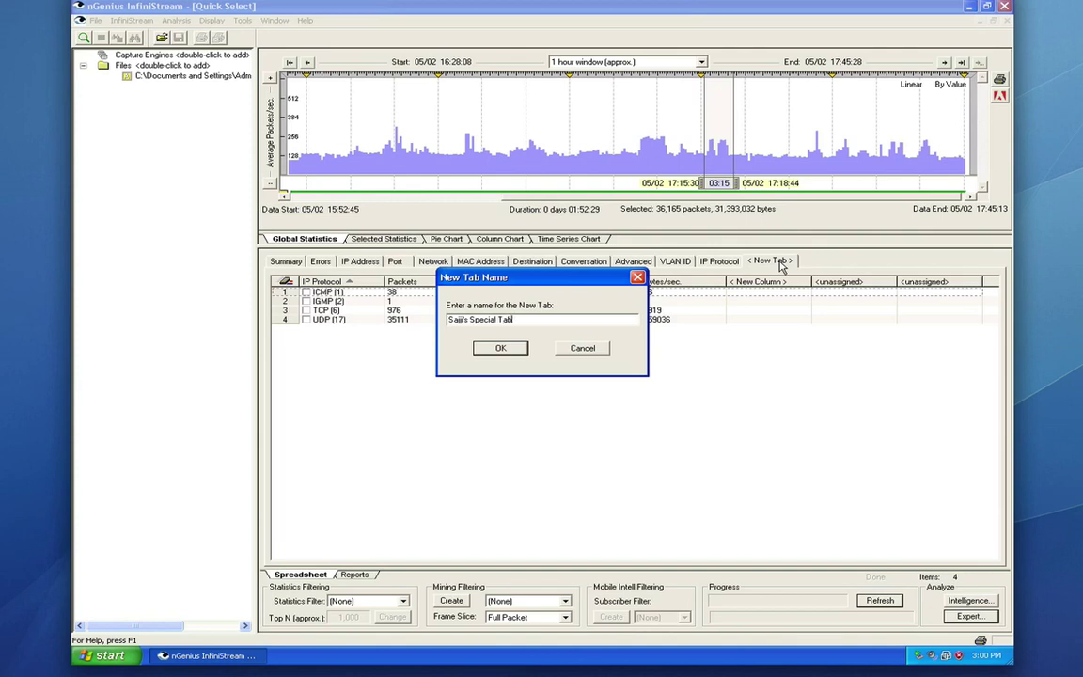
{"action": "left_click", "coordinate": [500, 348]}
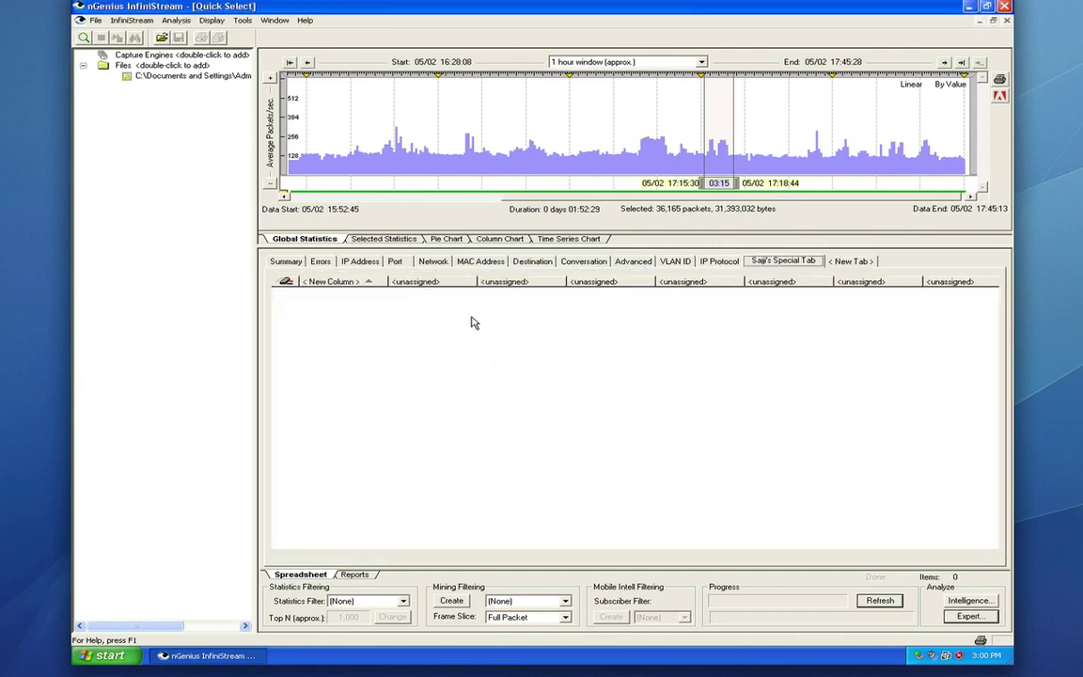
{"action": "left_click", "coordinate": [340, 284]}
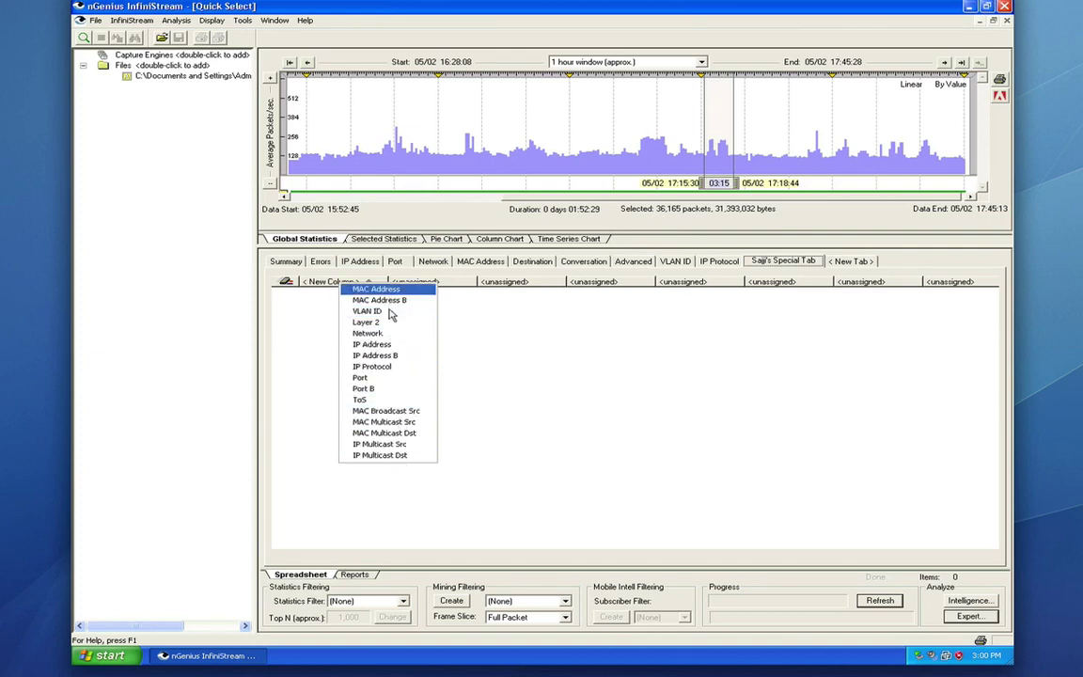
{"action": "left_click", "coordinate": [392, 345]}
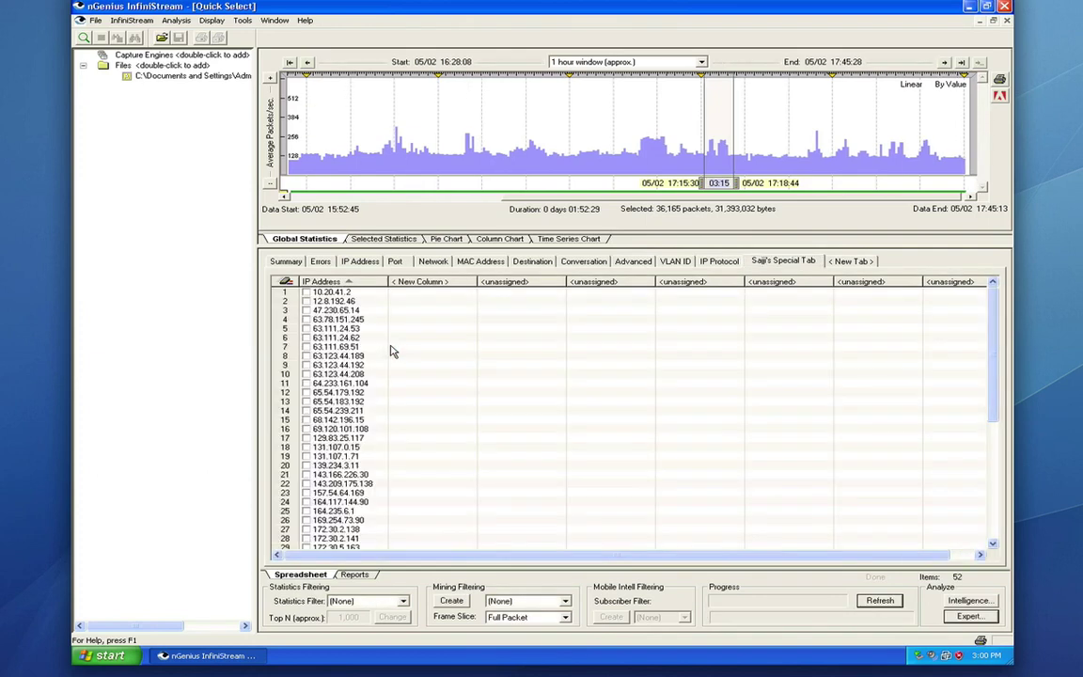
{"action": "left_click", "coordinate": [441, 287]}
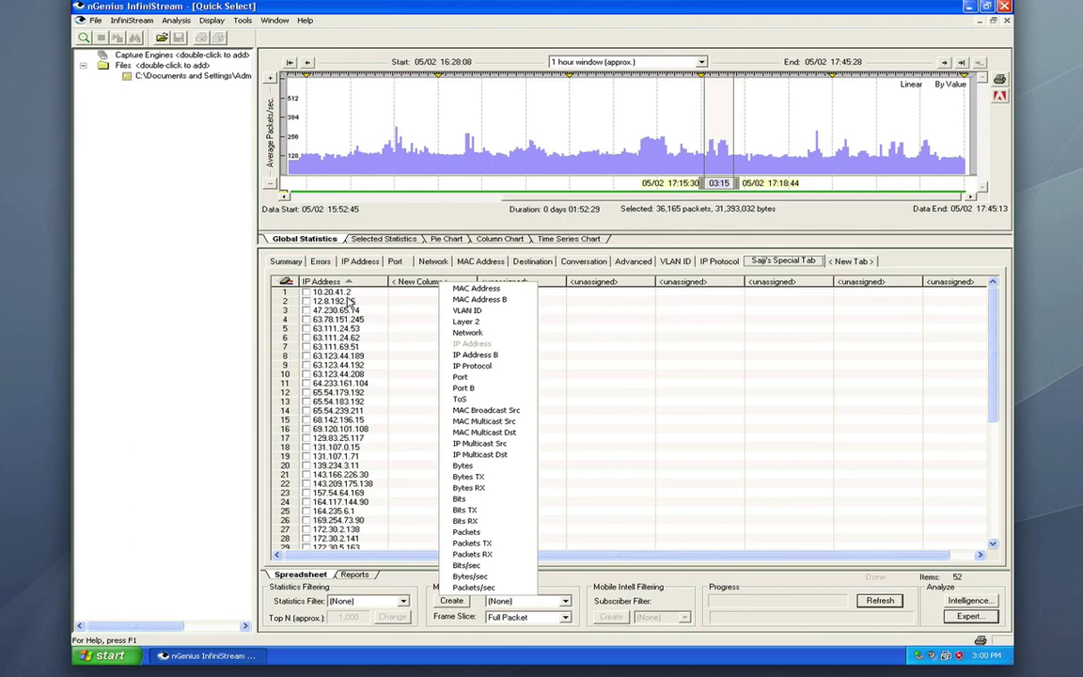
{"action": "left_click", "coordinate": [411, 282]}
{"action": "left_click", "coordinate": [395, 282]}
{"action": "left_click", "coordinate": [587, 358]}
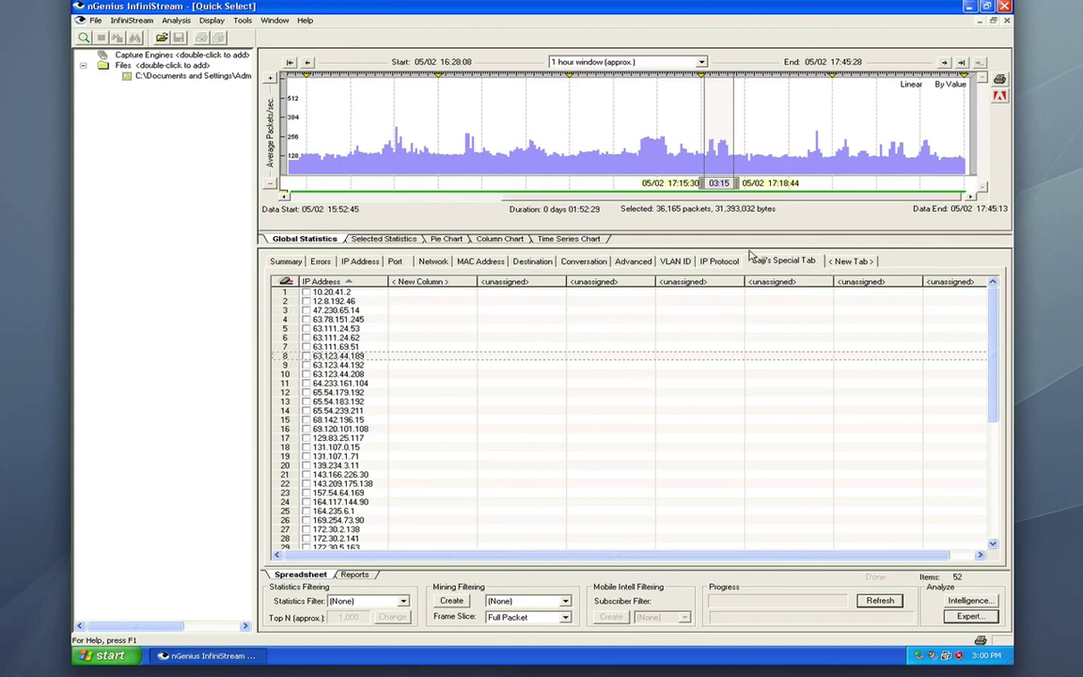
Step: Sort the IP address statistics by bytes and select the top three addresses: 207.230.148.5, 69.120.101.108 and 207.230.148.10
{"action": "left_click", "coordinate": [352, 262]}
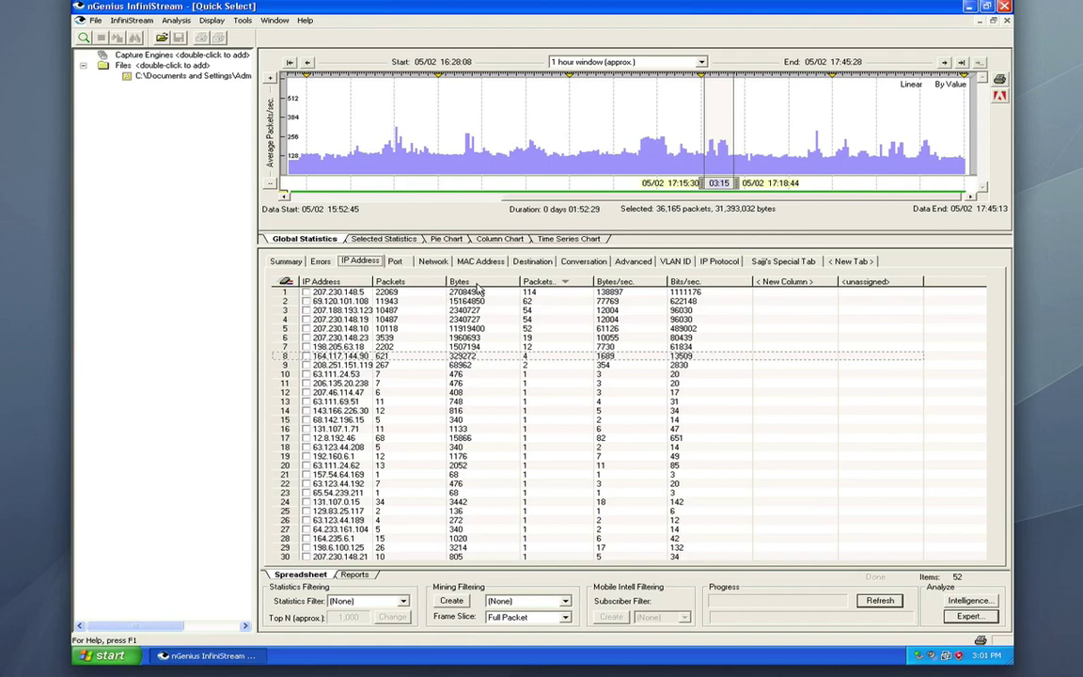
{"action": "left_click", "coordinate": [460, 281]}
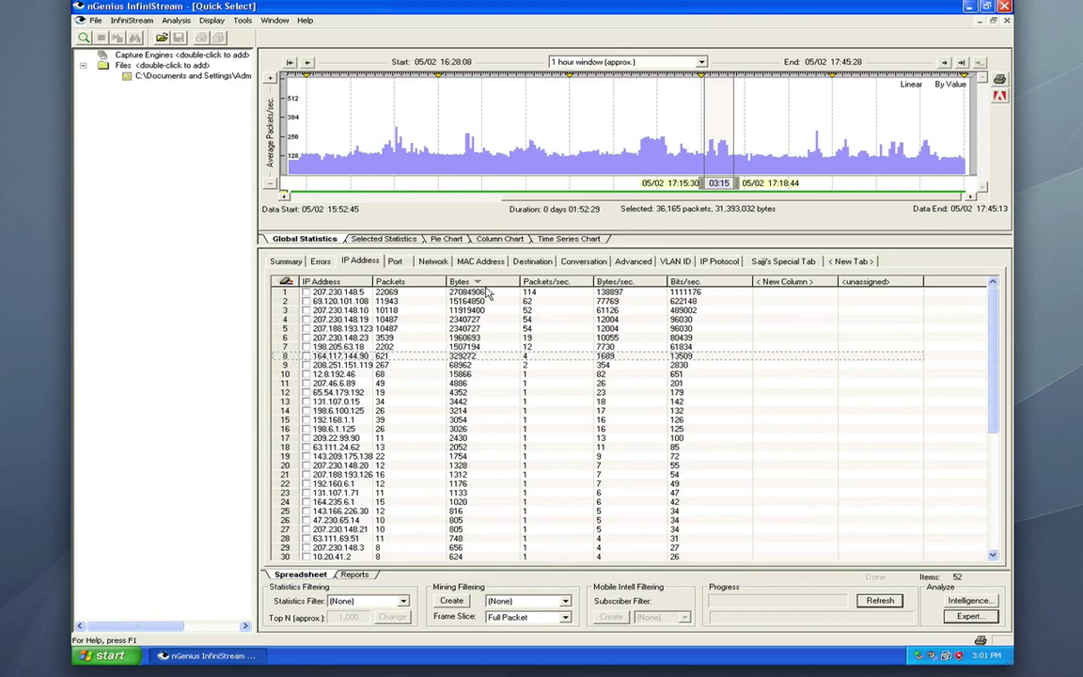
{"action": "left_click", "coordinate": [305, 292]}
{"action": "left_click", "coordinate": [305, 301]}
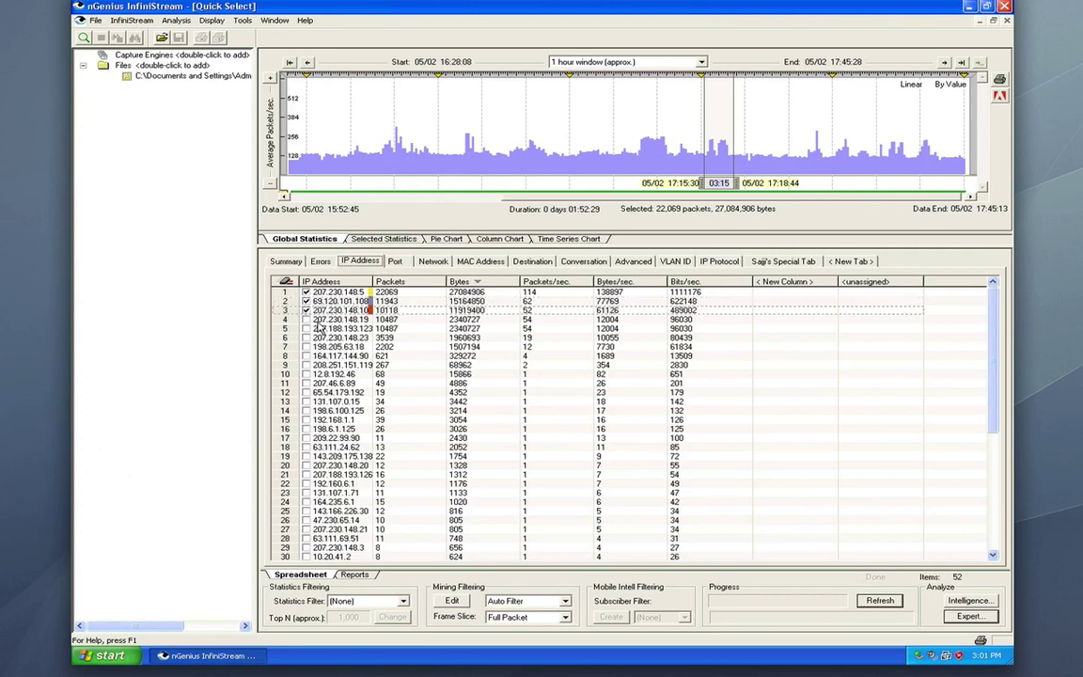
Step: Chart the three chosen addresses with Selected Statistics and set the graph style to Lines
{"action": "left_click", "coordinate": [399, 243]}
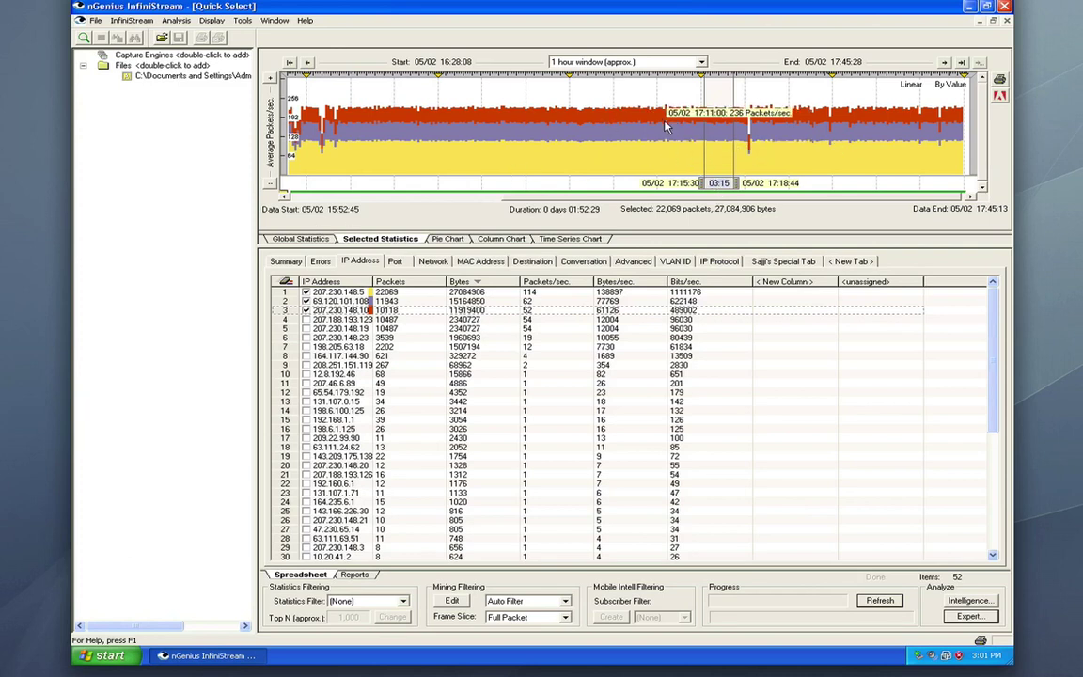
{"action": "right_click", "coordinate": [613, 107]}
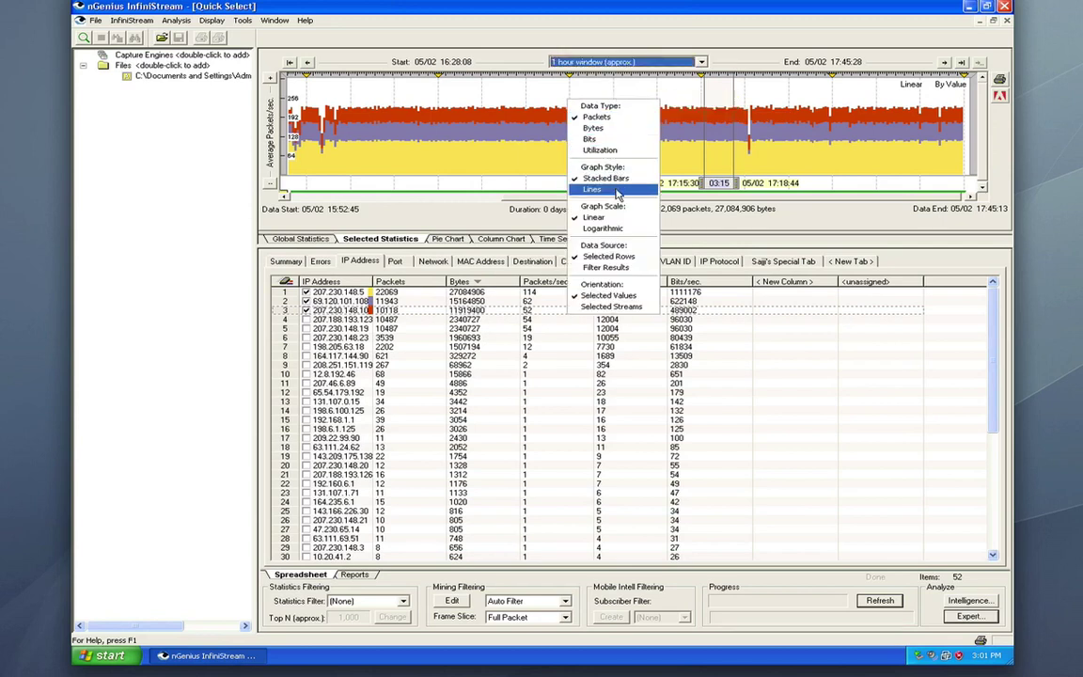
{"action": "left_click", "coordinate": [613, 190]}
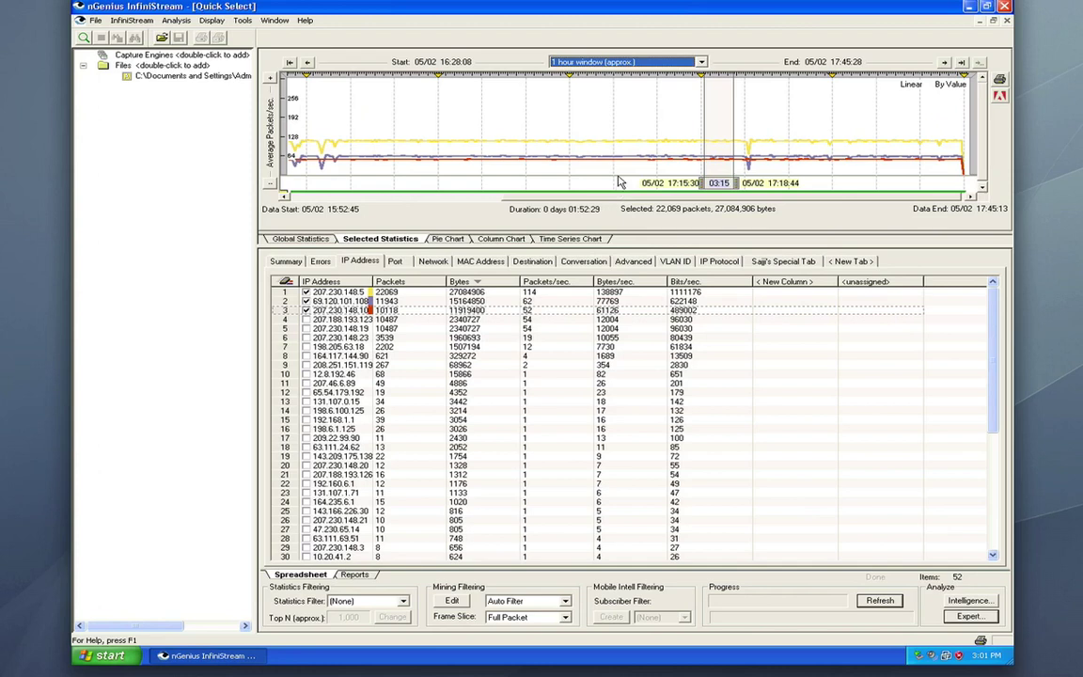
Step: Shift the time selection over the late traffic dip, to 17:18:45–17:21:59, and refresh the statistics for that period
{"action": "mouse_move", "coordinate": [592, 173]}
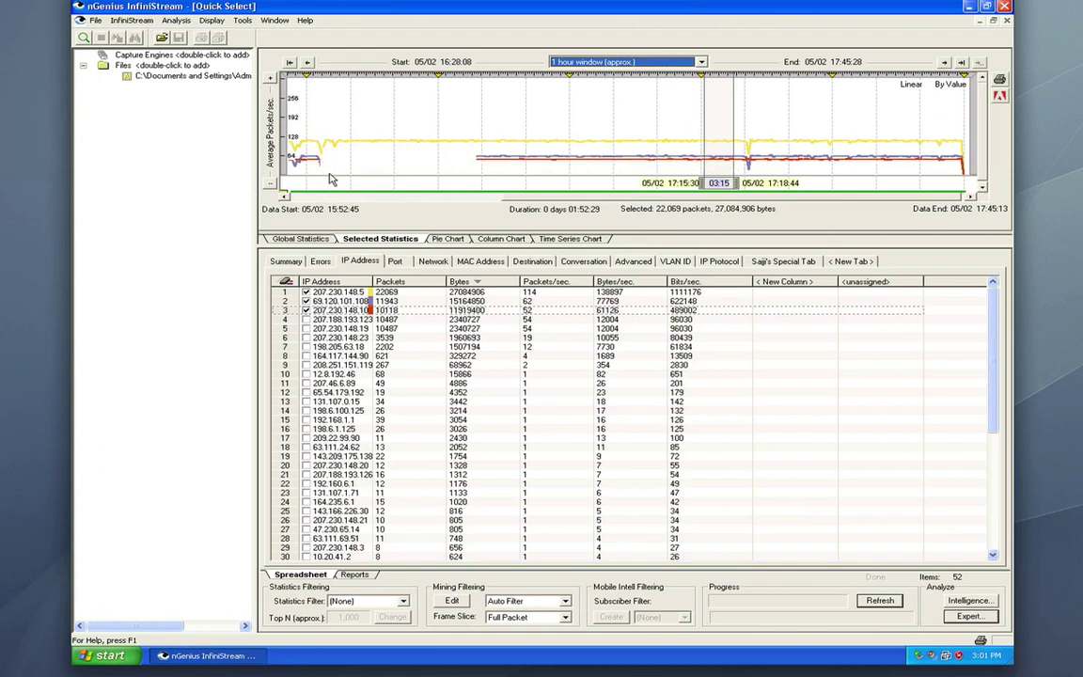
{"action": "mouse_move", "coordinate": [318, 162]}
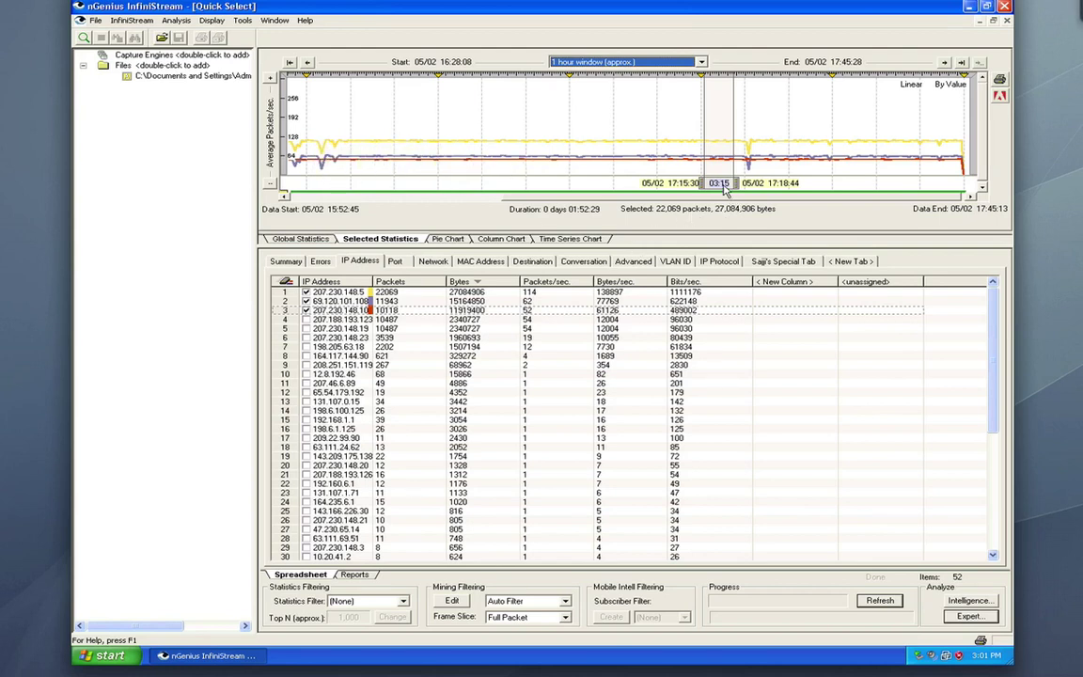
{"action": "left_click", "coordinate": [663, 170]}
{"action": "left_click_drag", "start_coordinate": [663, 188], "coordinate": [743, 183]}
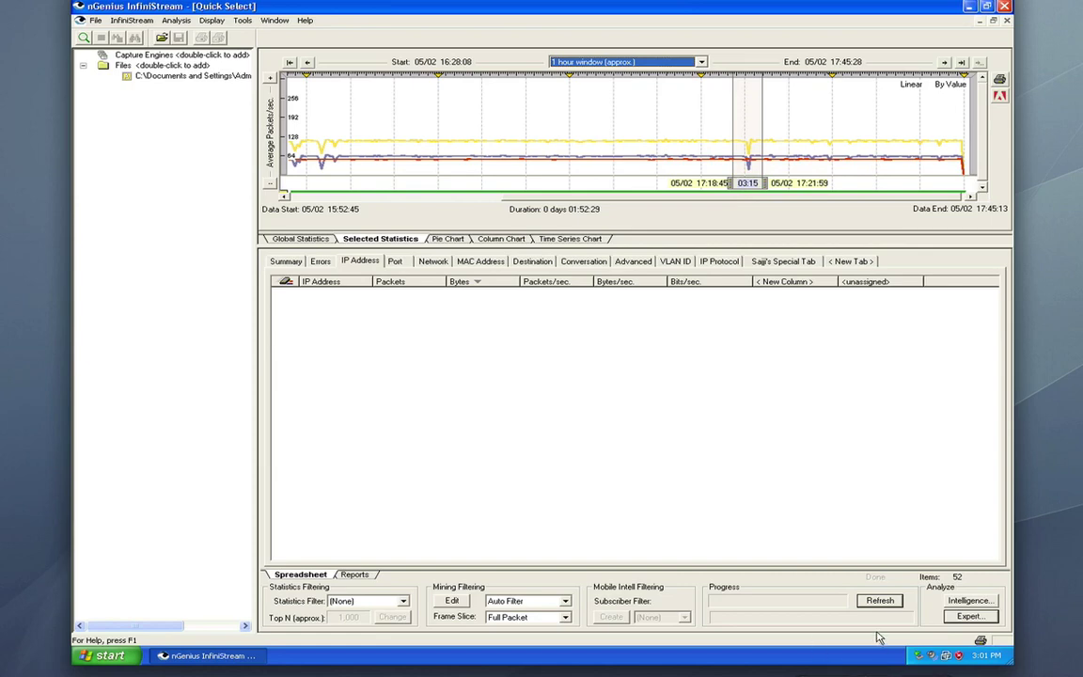
{"action": "left_click", "coordinate": [881, 602]}
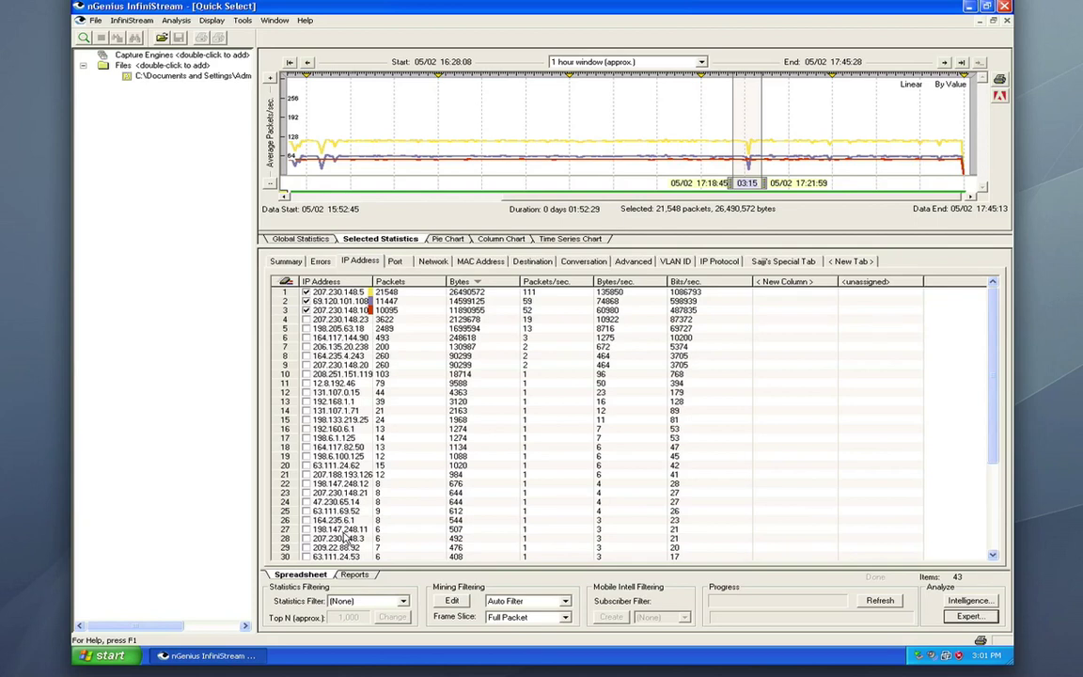
Step: Start retrieving the packets of the three chosen addresses for the selected period through Expert analysis
{"action": "mouse_move", "coordinate": [747, 167]}
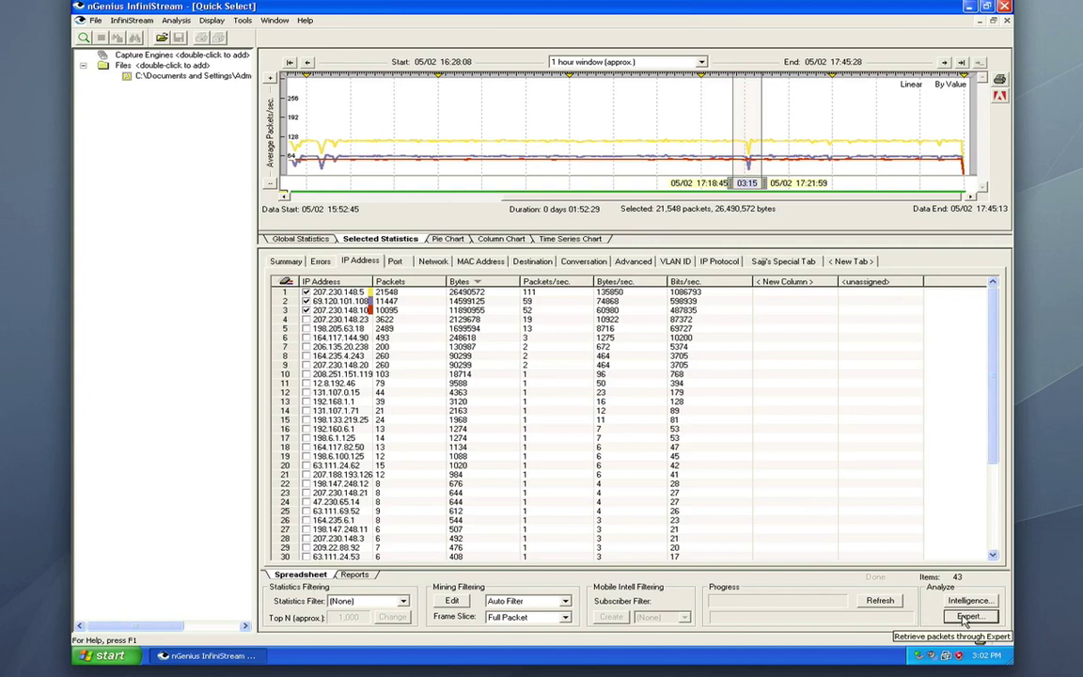
{"action": "left_click", "coordinate": [967, 617]}
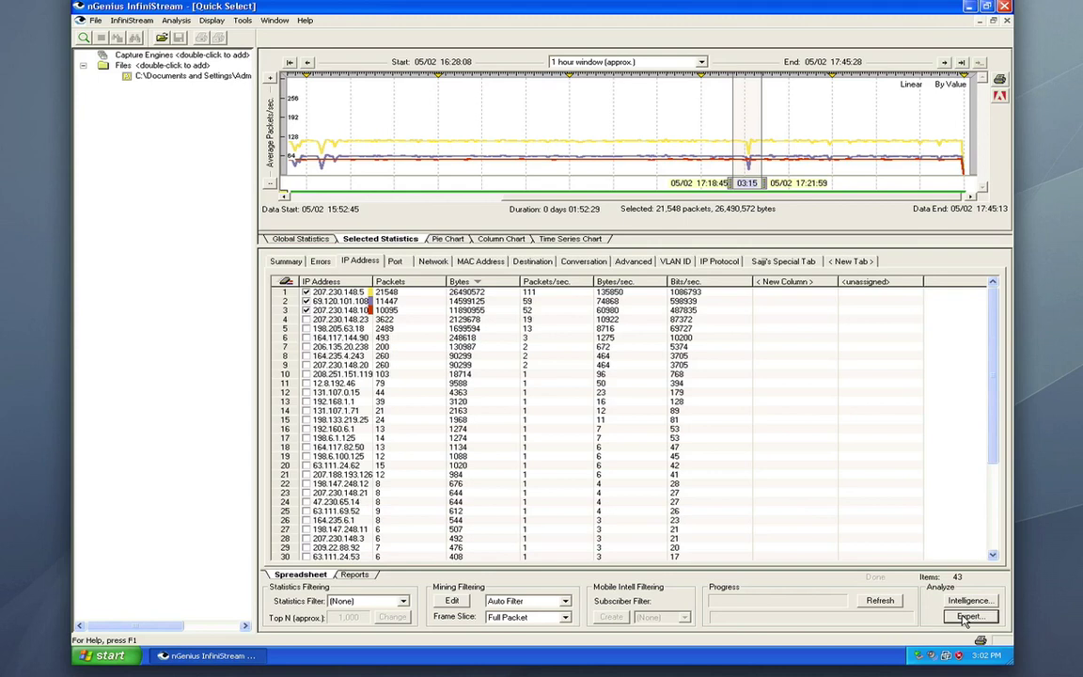